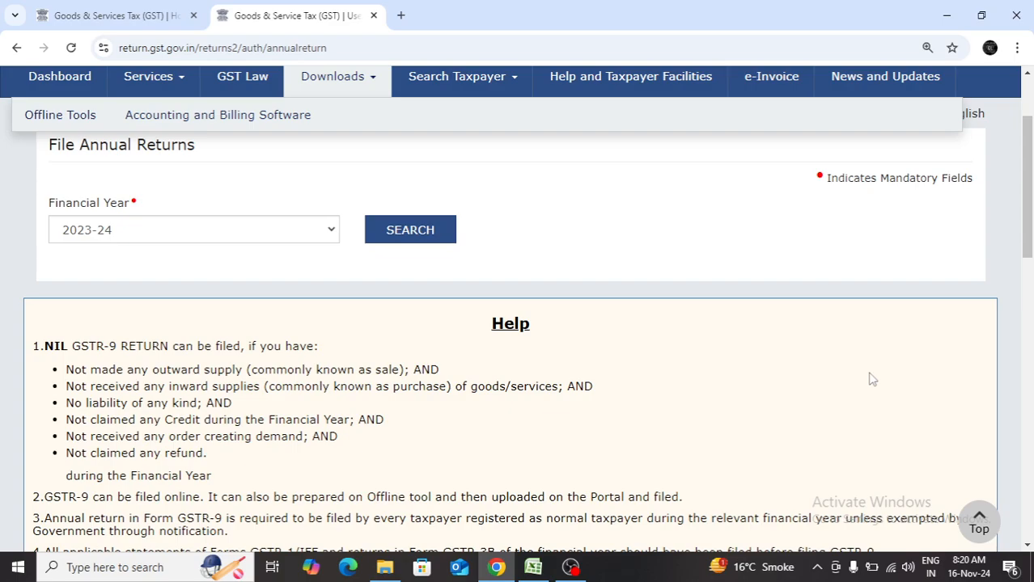
# Display the Offline Tools and Accounting and Billing Software entries under Downloads on the GST portal.
pyautogui.click(370, 91)
pyautogui.click(370, 91)
pyautogui.moveTo(62, 118)
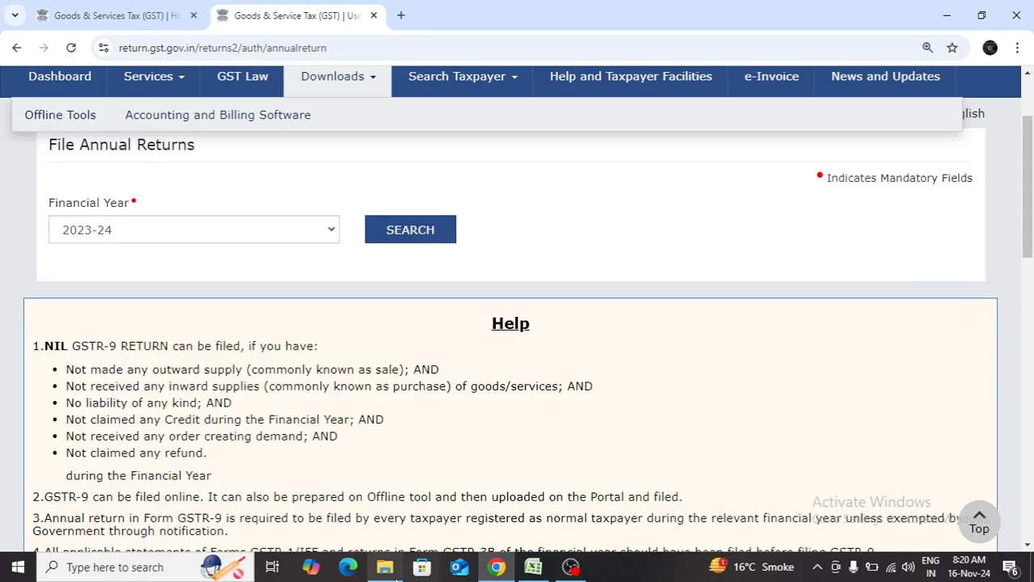
# Switch to File Explorer and open the GSTR_9C_Offline_Utility_2.6 folder inside the extracted utility folder in Downloads.
pyautogui.click(388, 568)
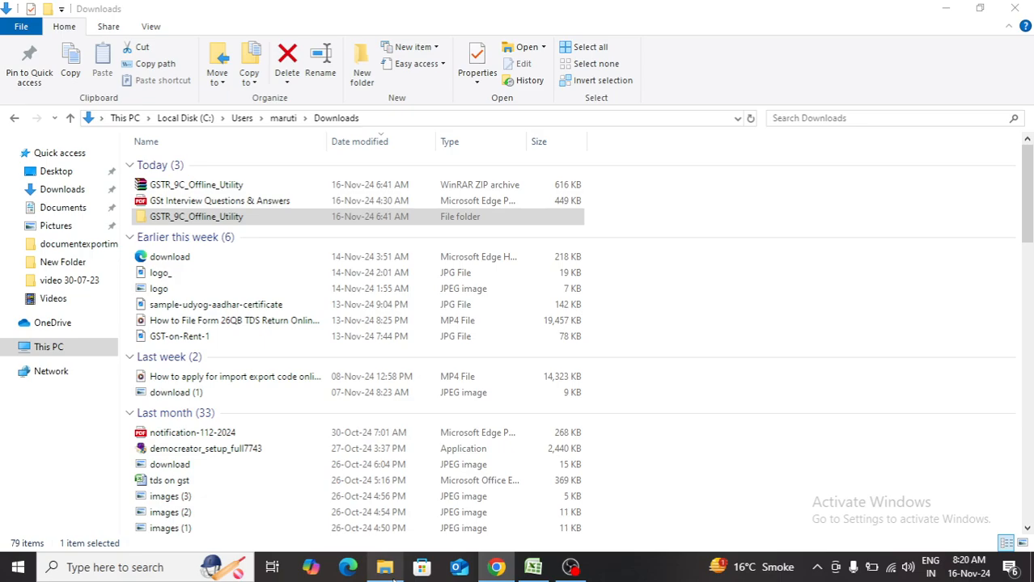
pyautogui.click(324, 189)
pyautogui.doubleClick(322, 187)
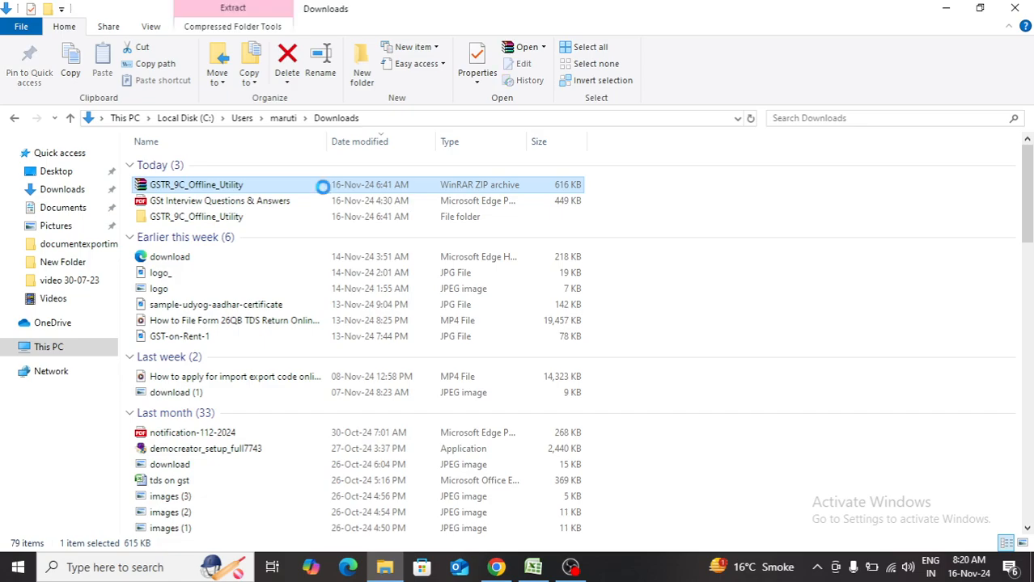
pyautogui.rightClick(324, 188)
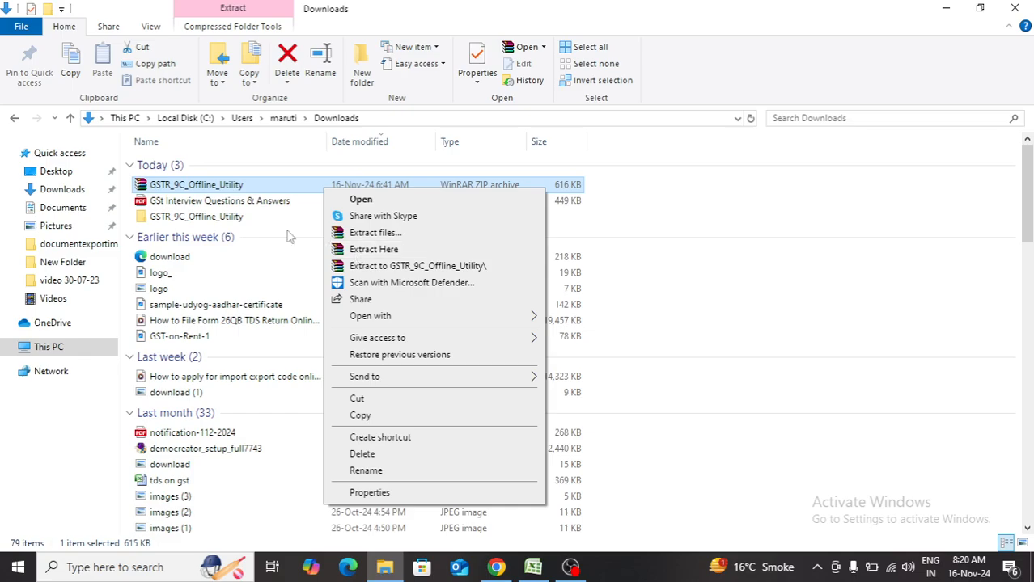
pyautogui.click(264, 219)
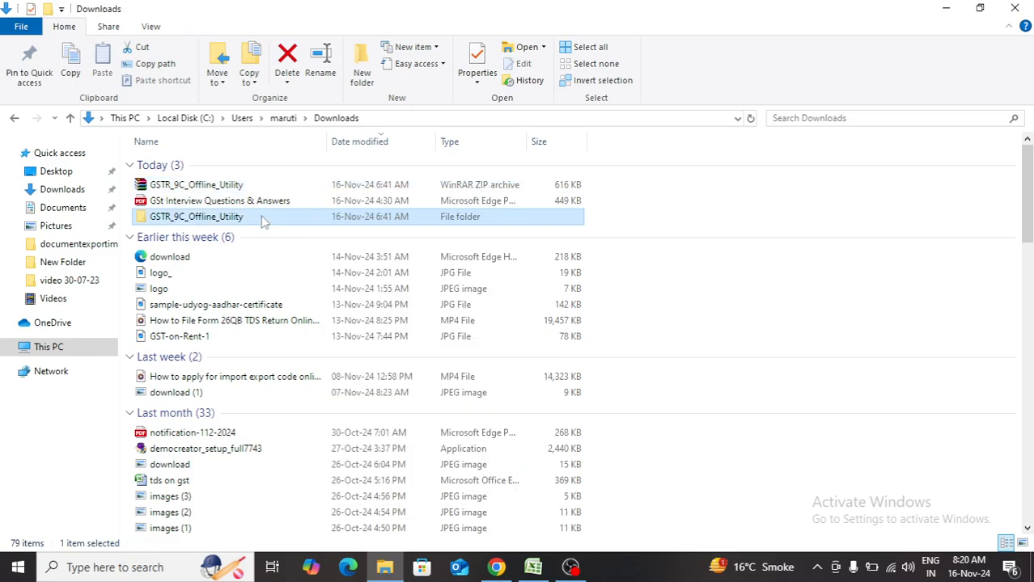
pyautogui.doubleClick(261, 221)
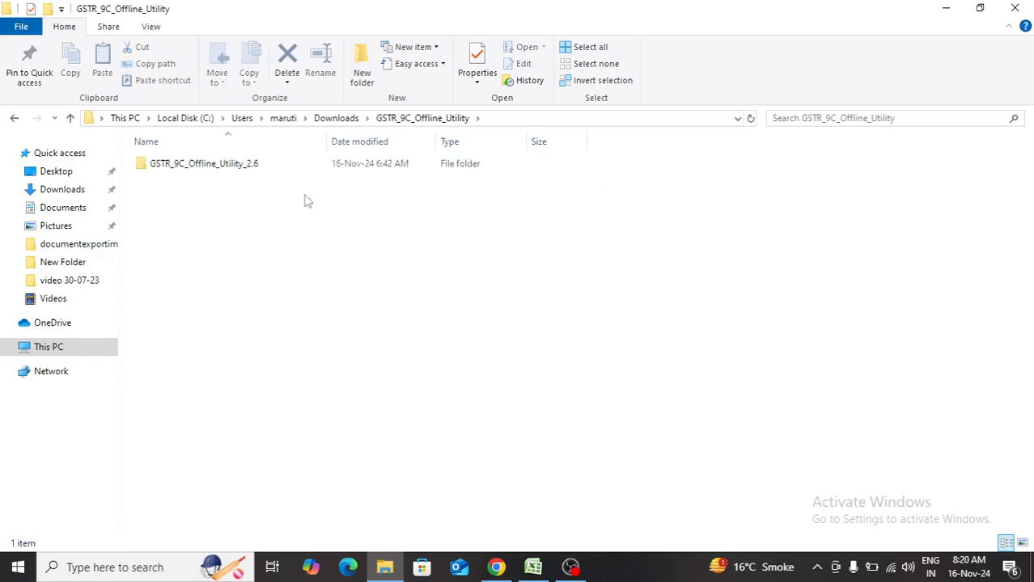
pyautogui.doubleClick(347, 166)
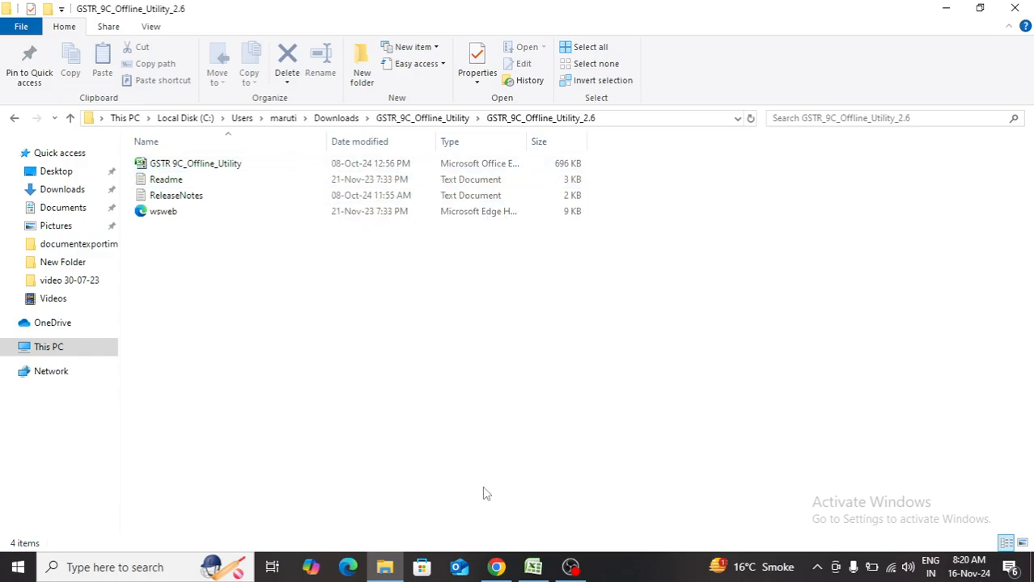
# Switch to the GSTR 9C_Offline_Utility workbook in Excel and review the Part A fields from GSTIN to Name of Act.
pyautogui.click(532, 567)
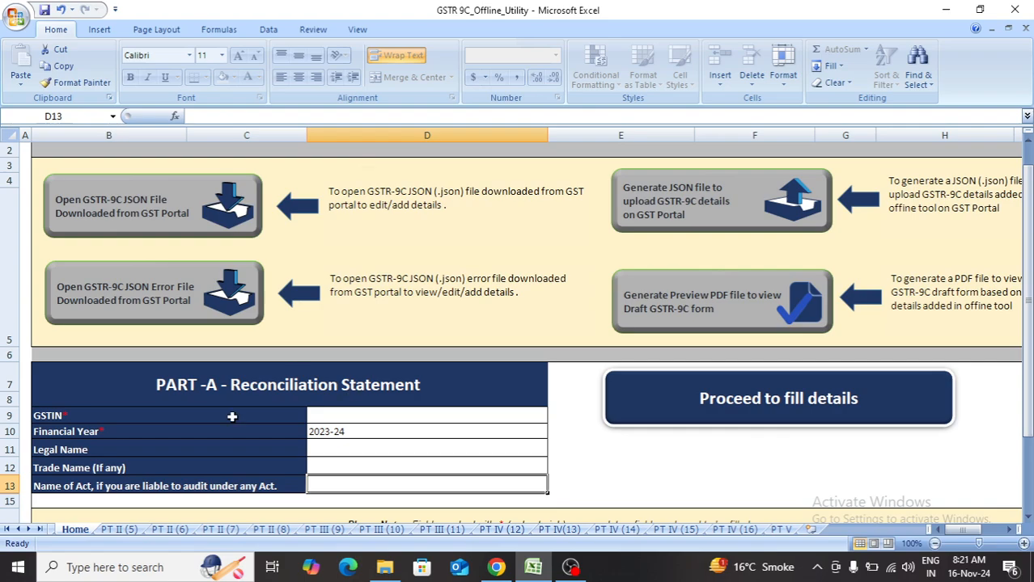
pyautogui.click(325, 416)
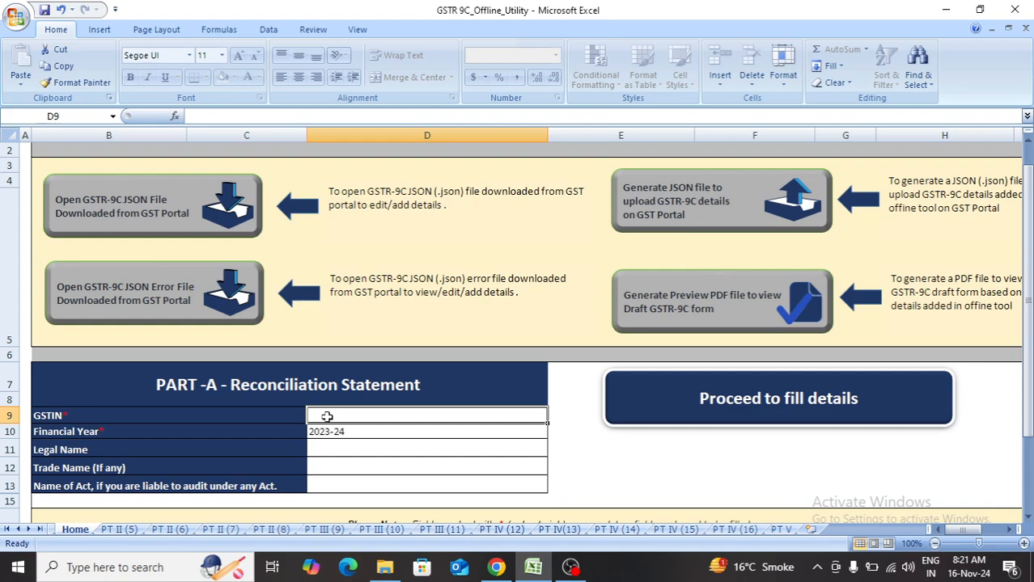
pyautogui.click(350, 437)
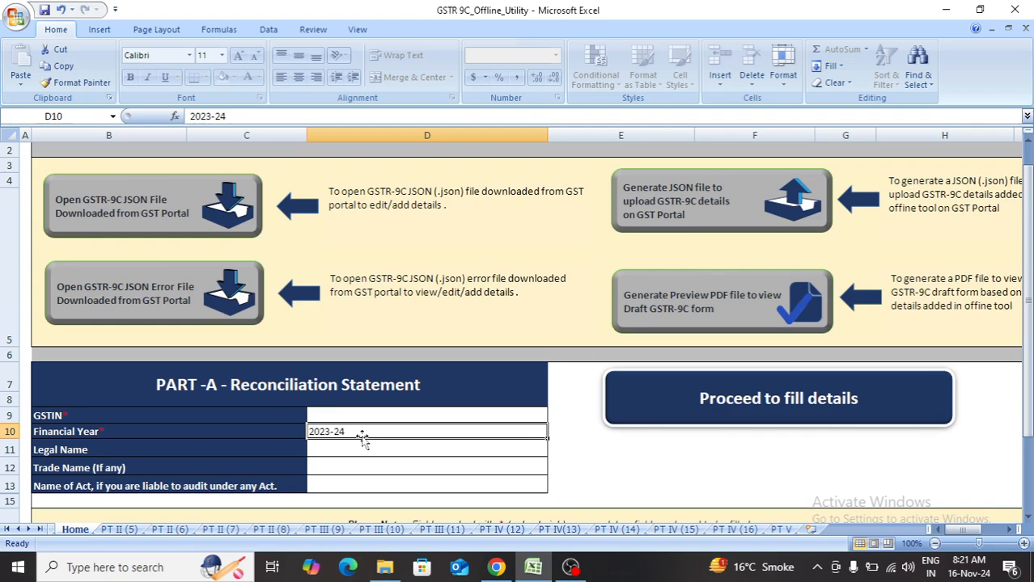
pyautogui.press('Return')
pyautogui.press('Return')
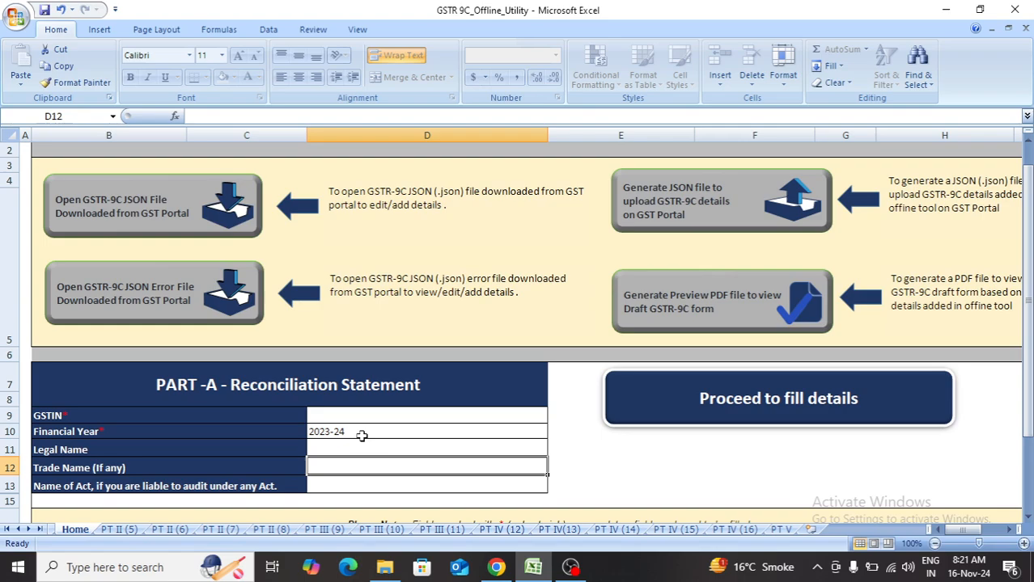
pyautogui.click(325, 481)
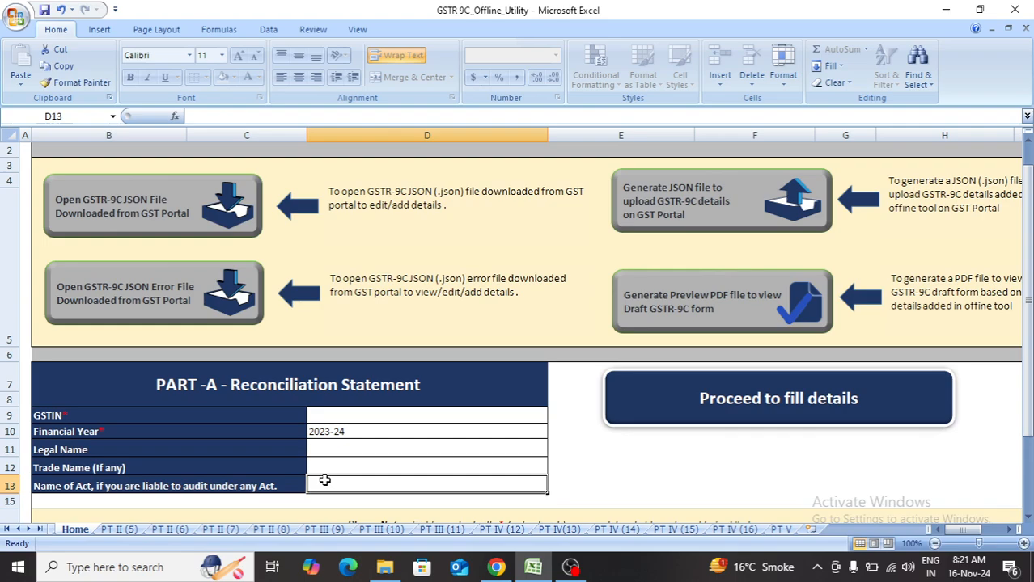
# Open the PT II (5) sheet and briefly consult the GSTR-9C dashboard in Chrome before returning to Excel.
pyautogui.click(121, 531)
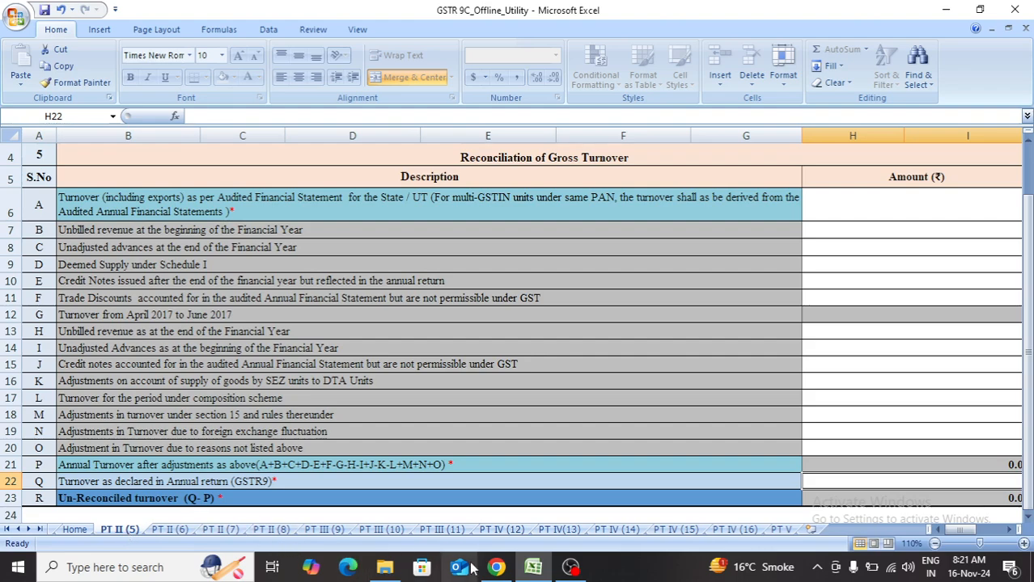
pyautogui.click(495, 569)
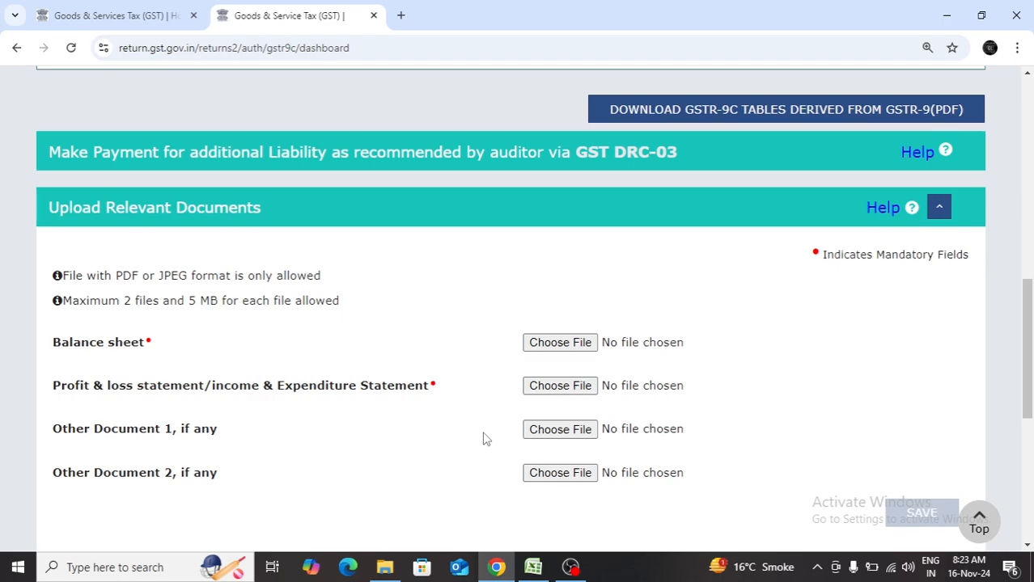
pyautogui.click(533, 569)
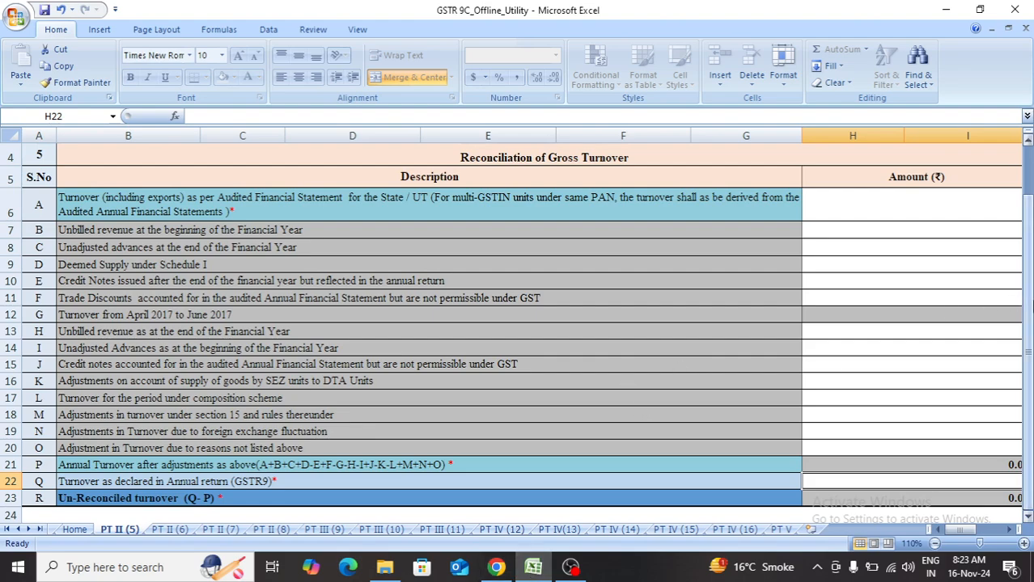
# Enter 10000000 in row A as the turnover per the audited financial statement.
pyautogui.moveTo(1029, 313); pyautogui.dragTo(1033, 285)
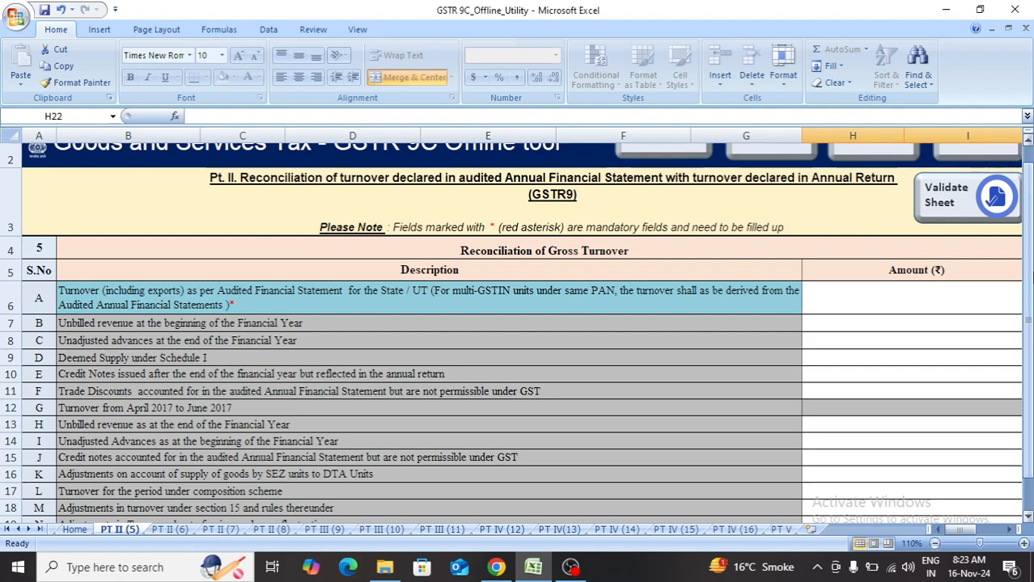
pyautogui.click(971, 297)
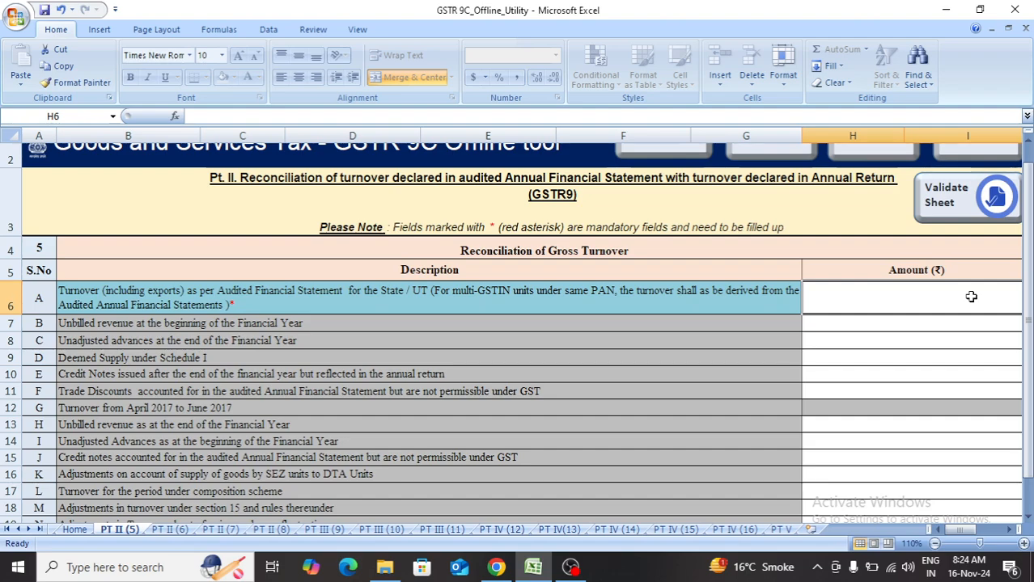
pyautogui.doubleClick(971, 297)
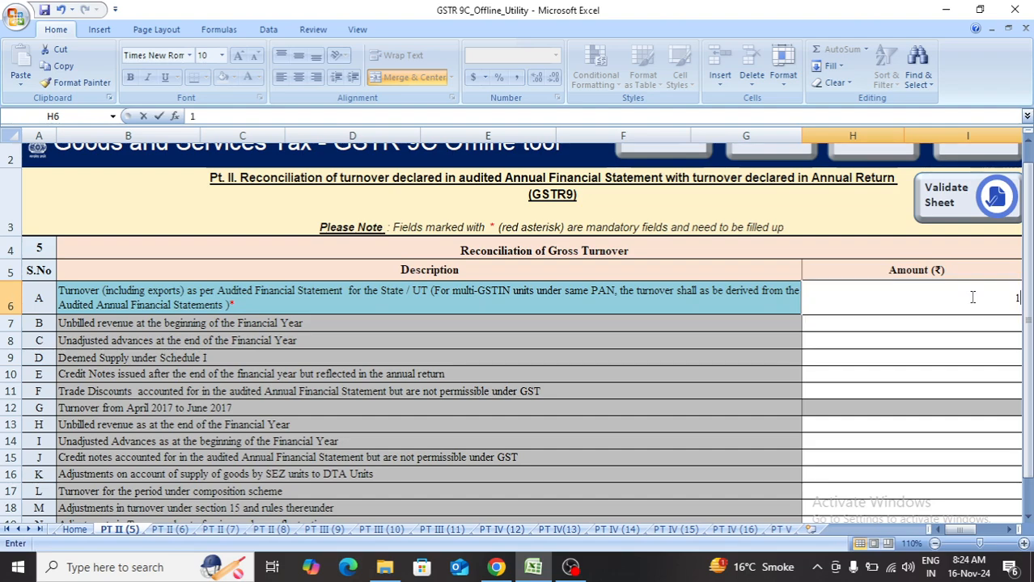
pyautogui.write('1000')
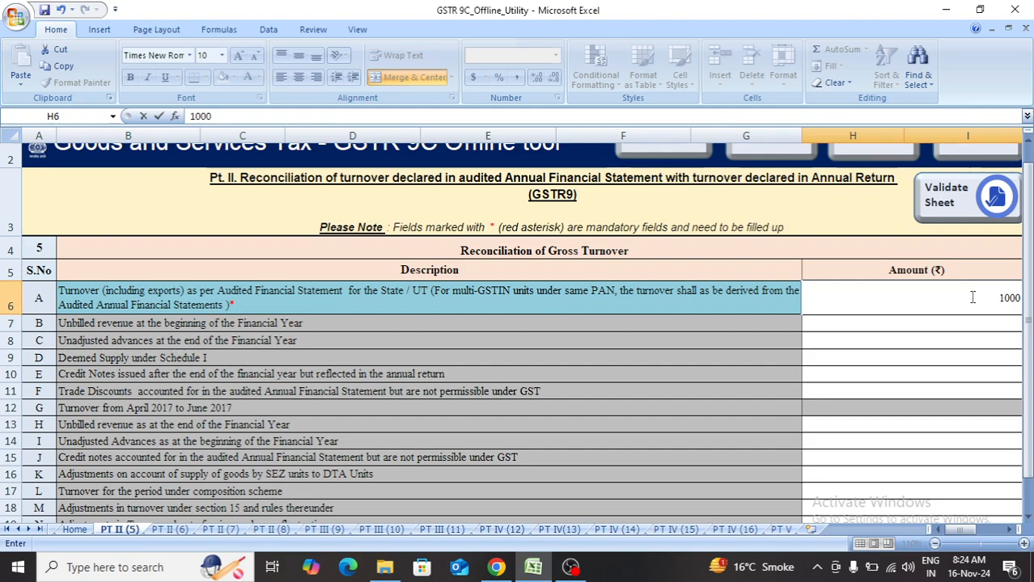
pyautogui.write('0000')
pyautogui.press('Return')
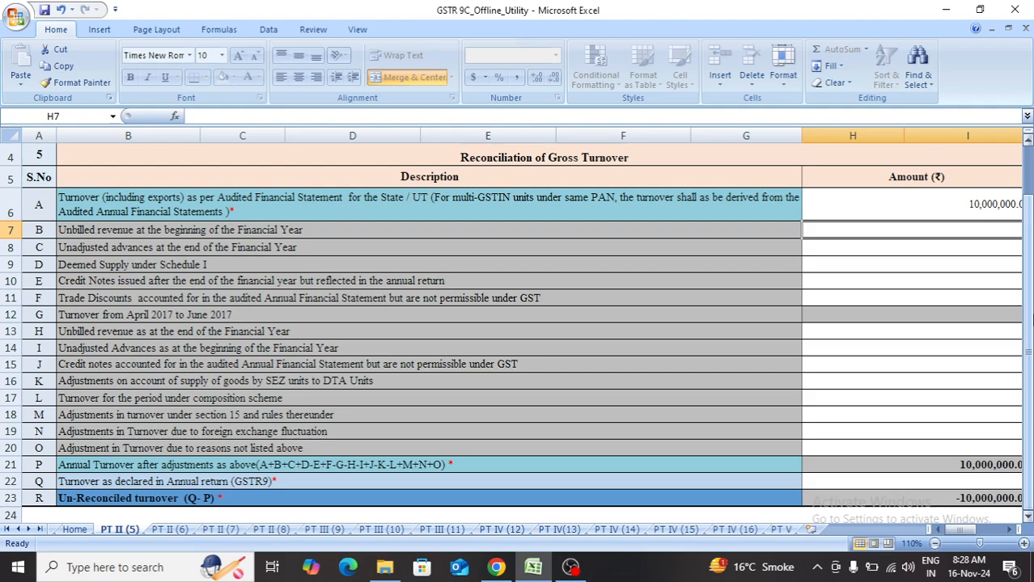
# Enter 10,000,000 in row B as the unbilled revenue at the beginning of the financial year.
pyautogui.write('1')
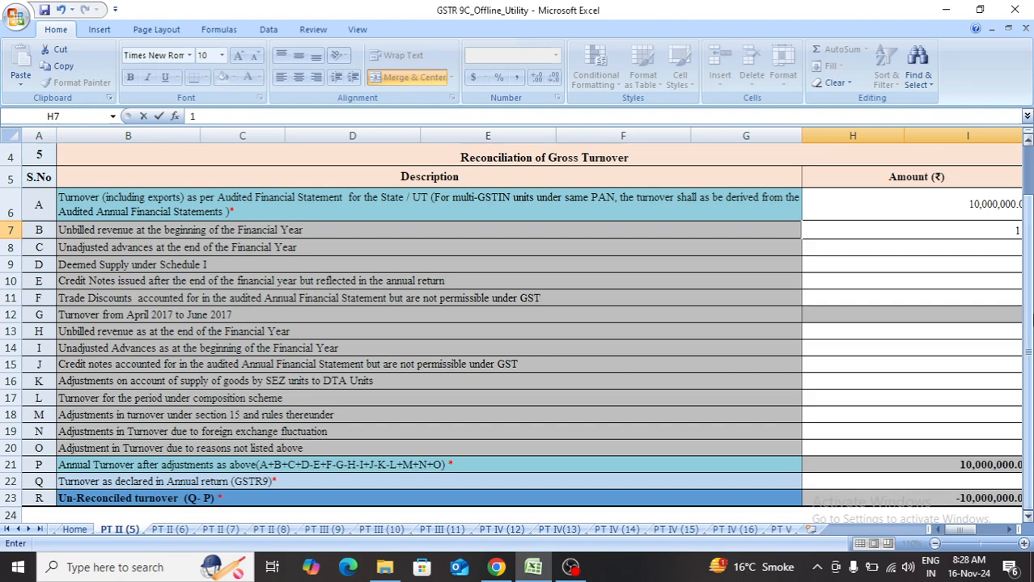
pyautogui.write('0,00')
pyautogui.write('0,000')
pyautogui.press('Return')
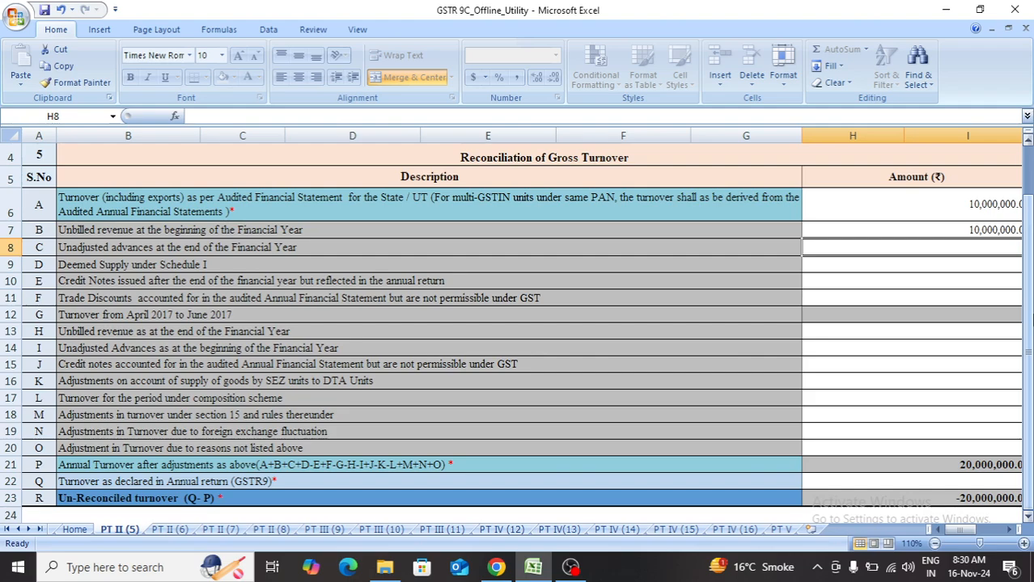
# Enter 1000000 each for unadjusted advances at the year's end (row C) and deemed supply under Schedule I (row D).
pyautogui.write('1')
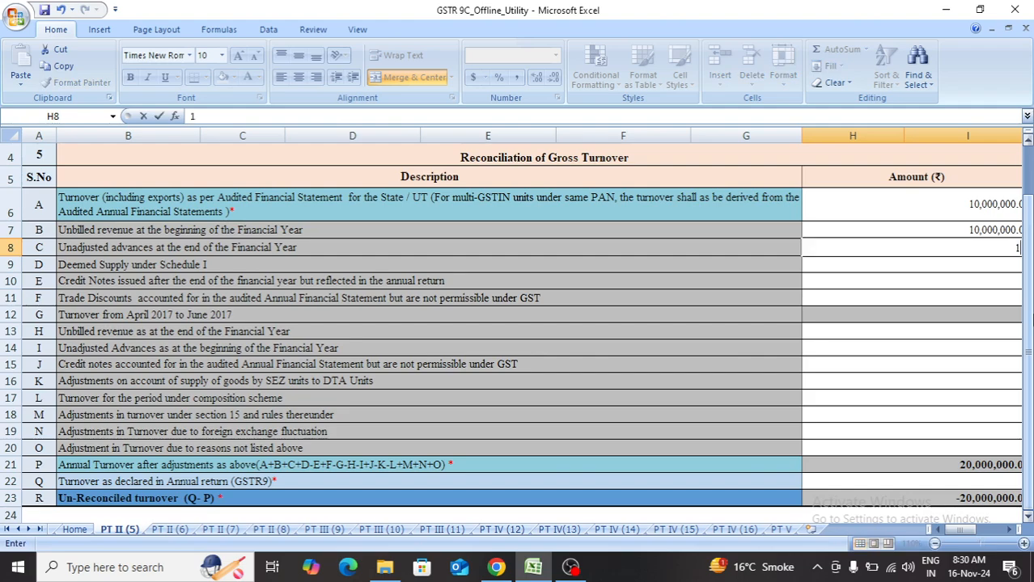
pyautogui.write('000000')
pyautogui.press('Return')
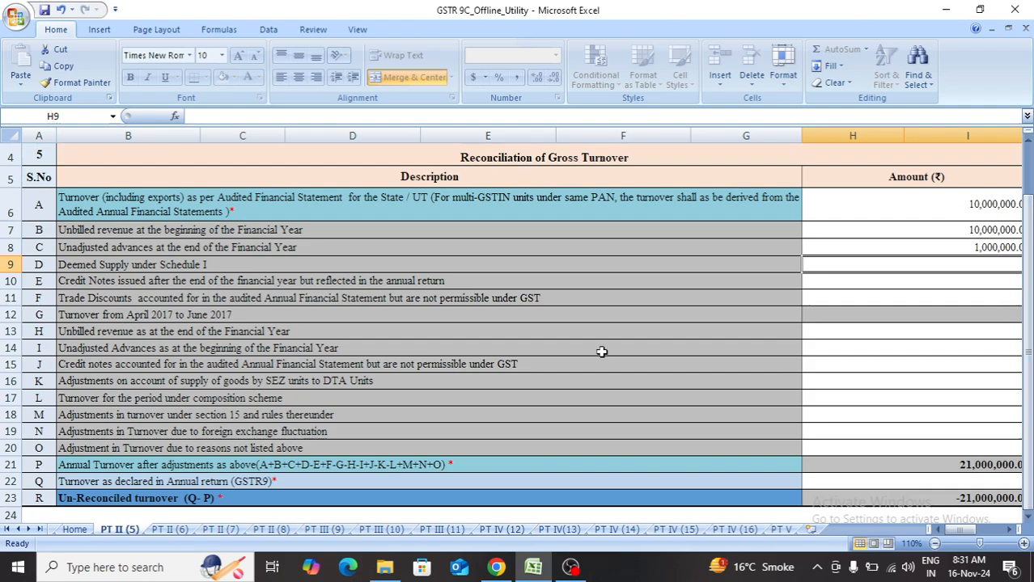
pyautogui.write('1000000')
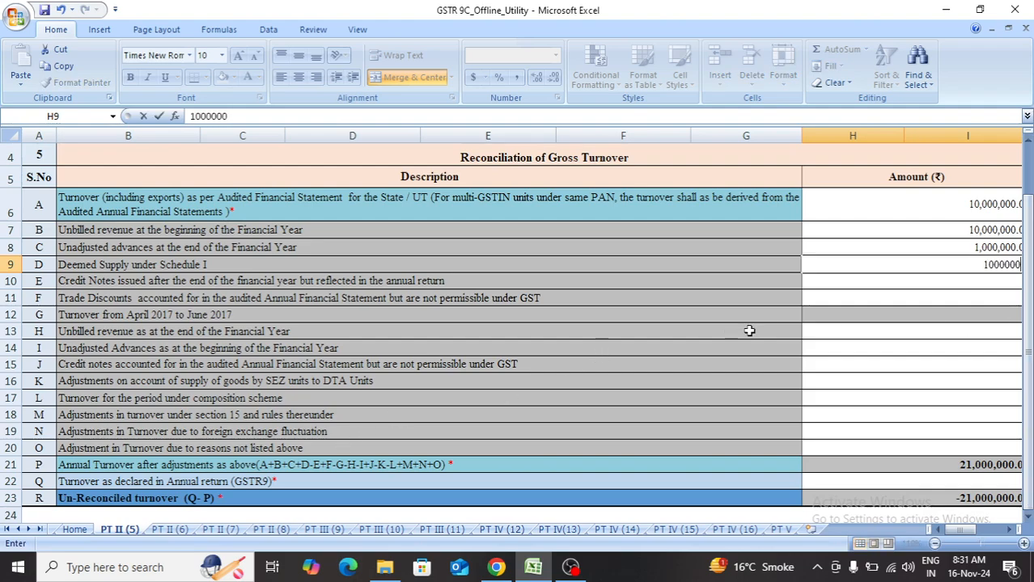
pyautogui.press('Return')
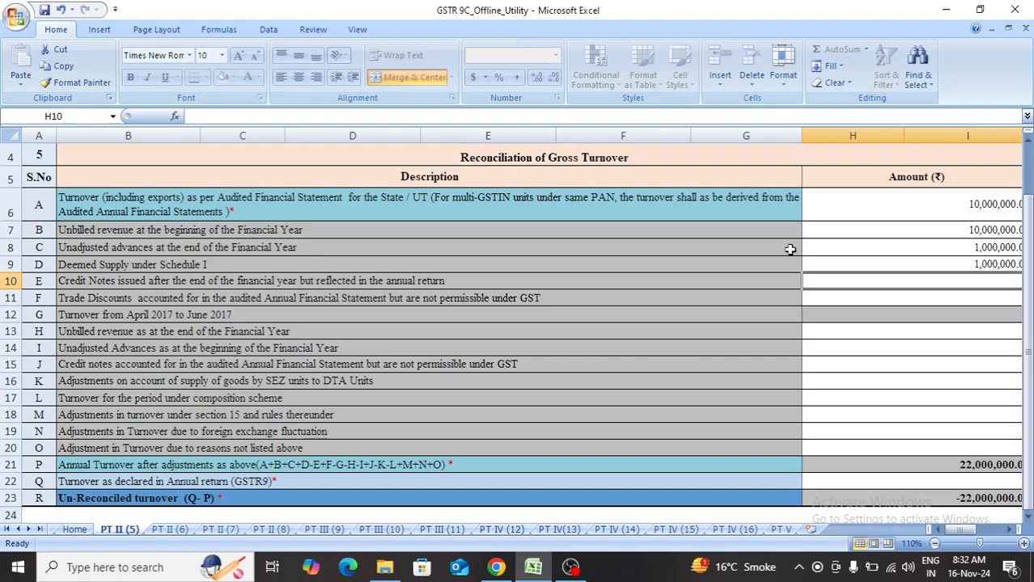
# Enter 10000 for credit notes issued after year end (row E) and 100,000 for non-permissible trade discounts (row F).
pyautogui.write('10000')
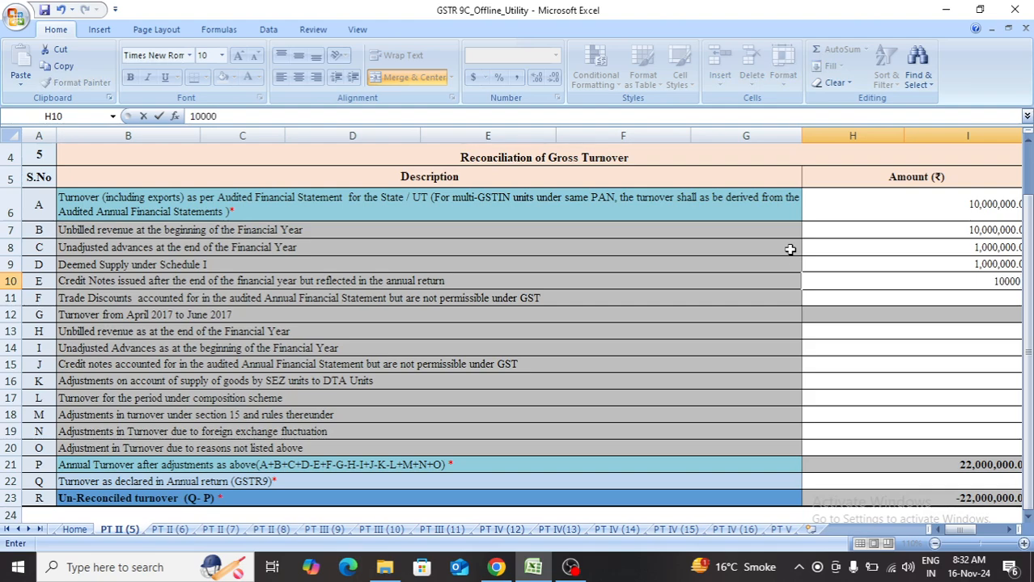
pyautogui.press('Return')
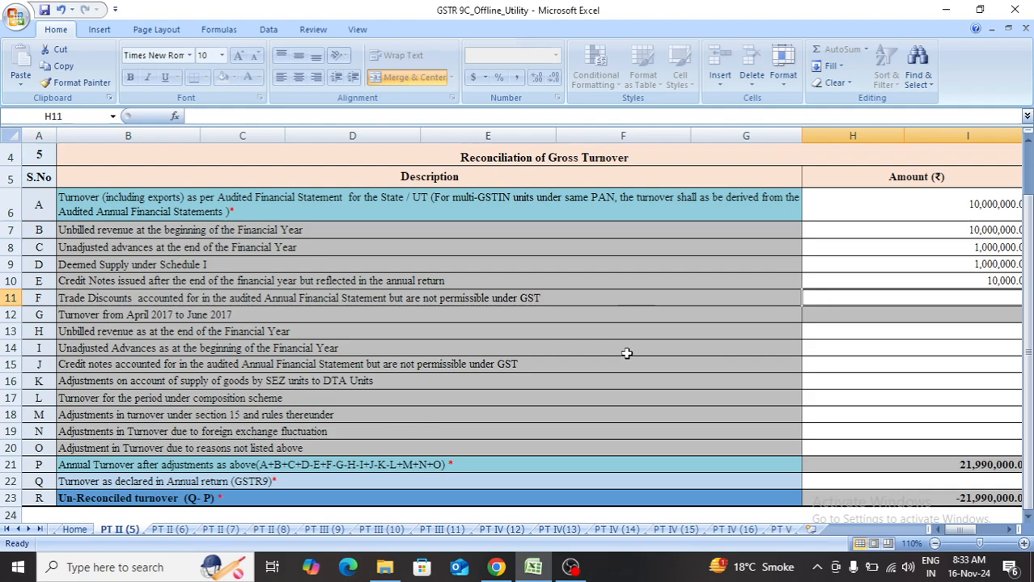
pyautogui.write('1')
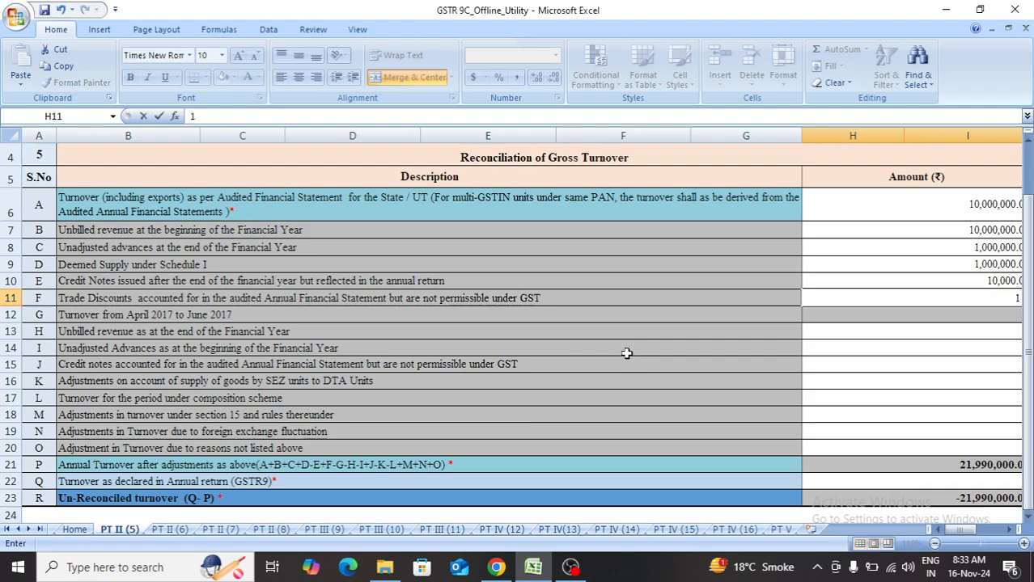
pyautogui.write('00,000')
pyautogui.press('Return')
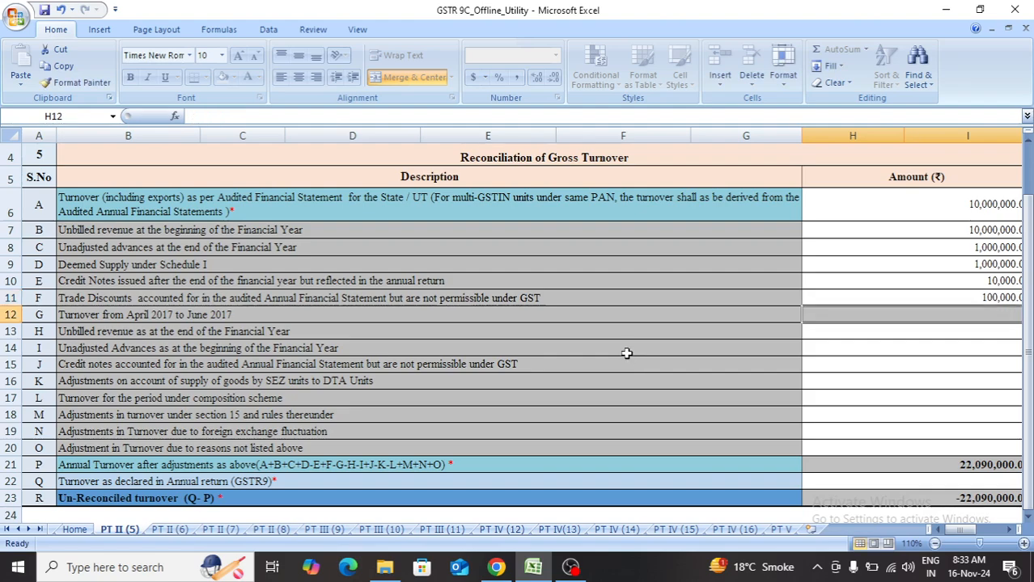
# Enter 100000 in row H as the unbilled revenue at the end of the financial year.
pyautogui.press('Down')
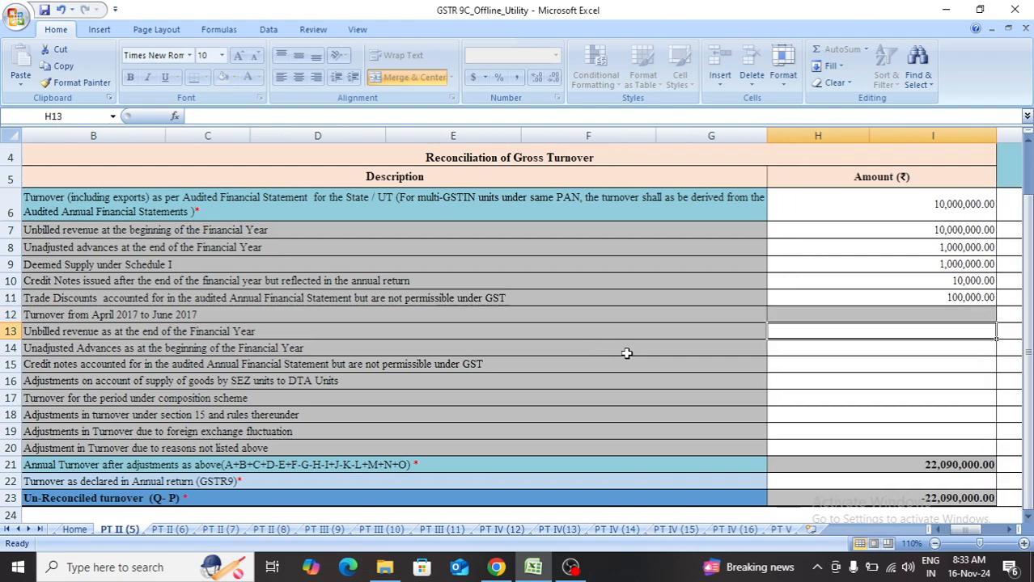
pyautogui.press('Home')
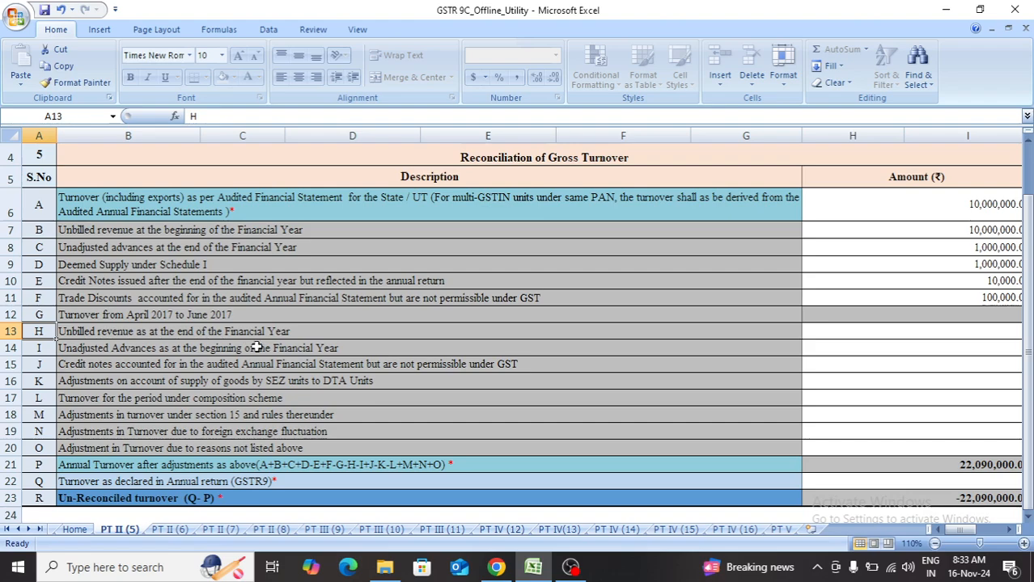
pyautogui.click(345, 330)
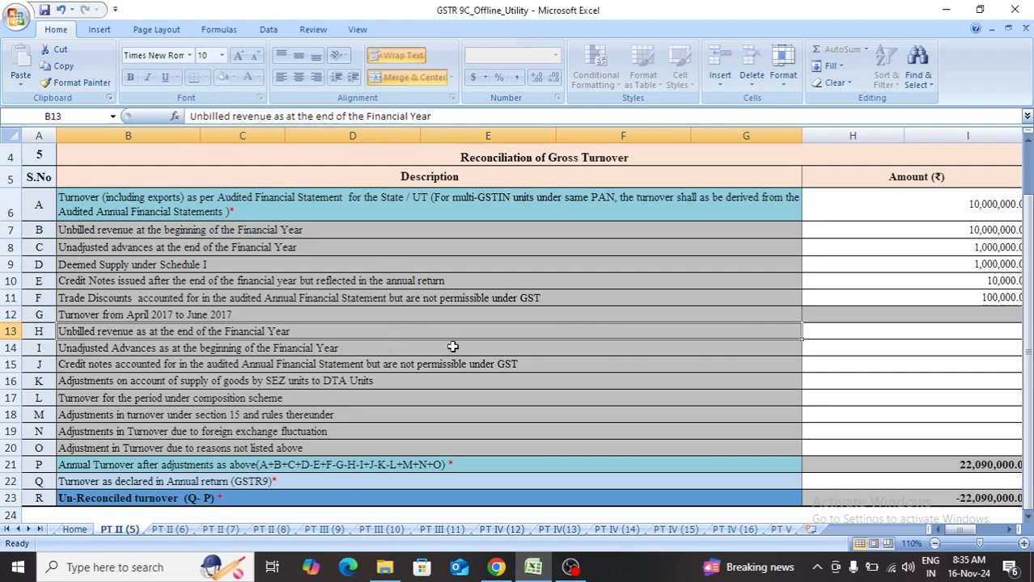
pyautogui.click(816, 335)
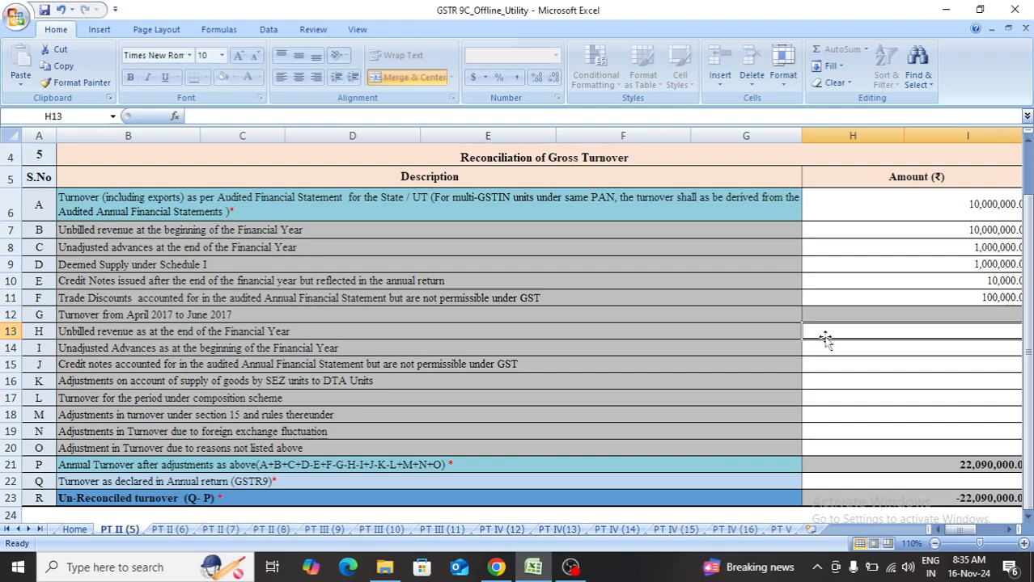
pyautogui.write('100000')
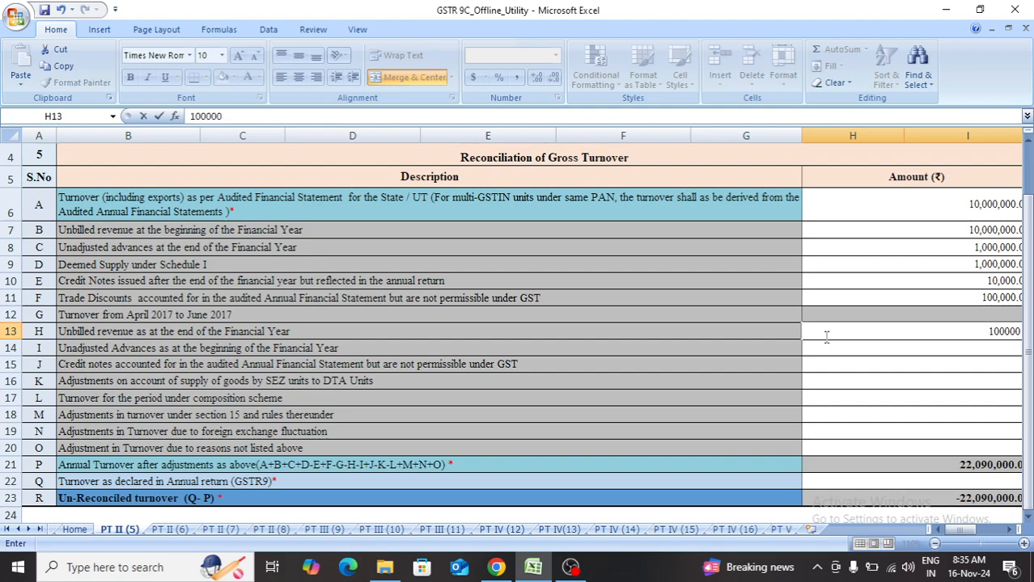
pyautogui.press('Return')
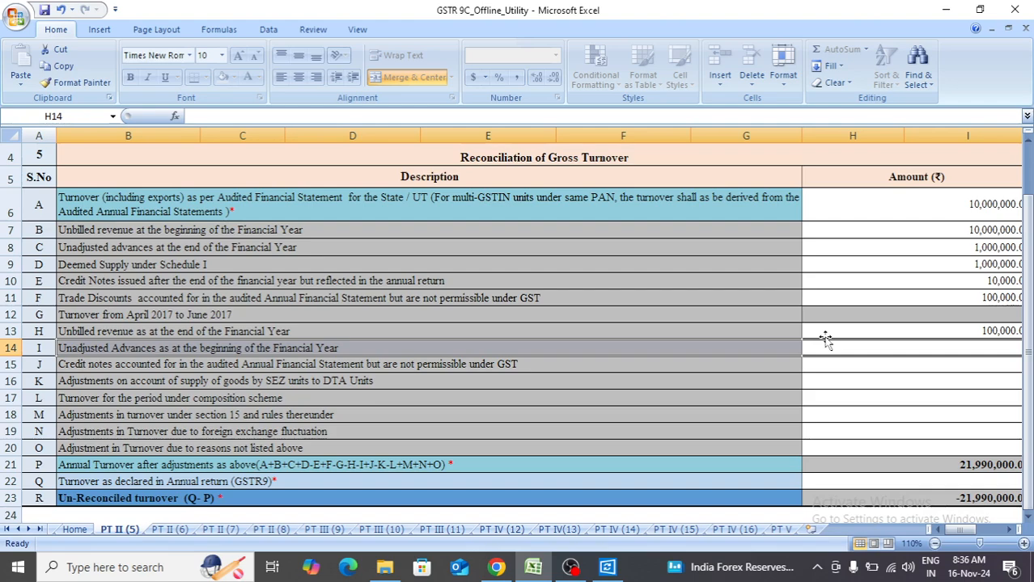
# Enter 0 in row I for unadjusted advances at the beginning of the financial year.
pyautogui.hscroll(1, 825, 339)
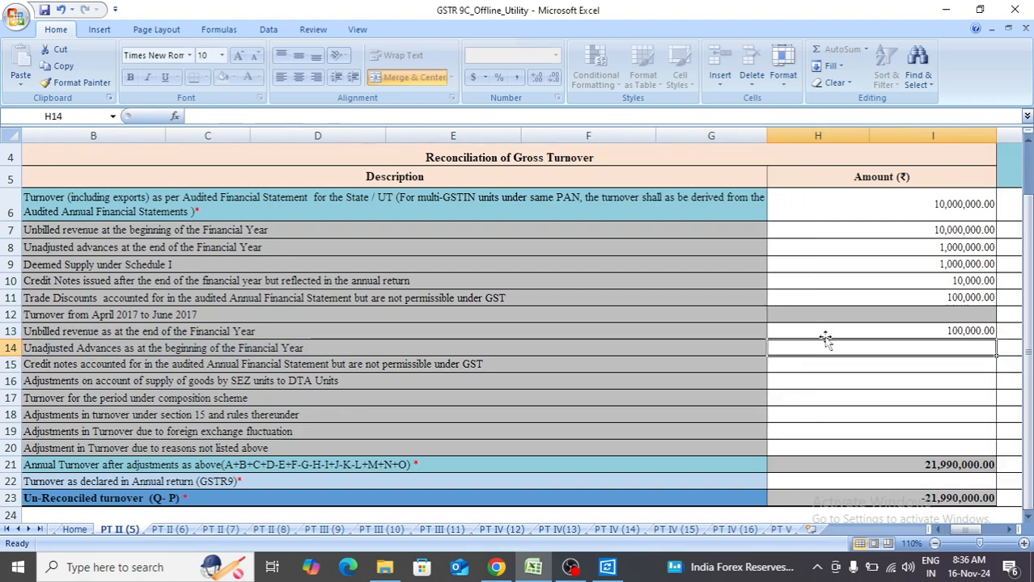
pyautogui.write('0')
pyautogui.press('Return')
# Enter 1,000,000 in row J for credit notes in the audited financial statement that are not permissible under GST.
pyautogui.press('Home')
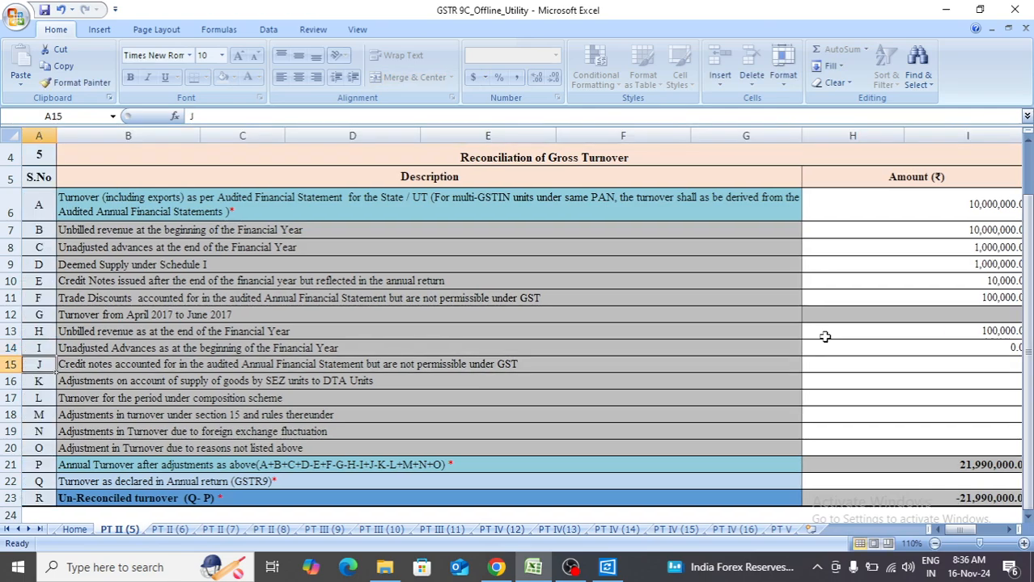
pyautogui.press('Right')
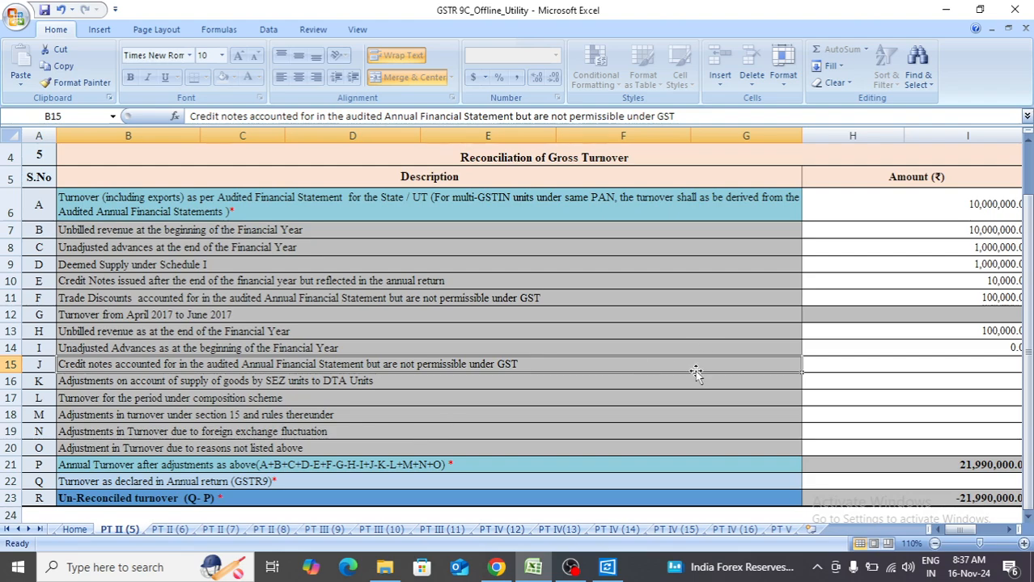
pyautogui.click(819, 374)
pyautogui.press('Up')
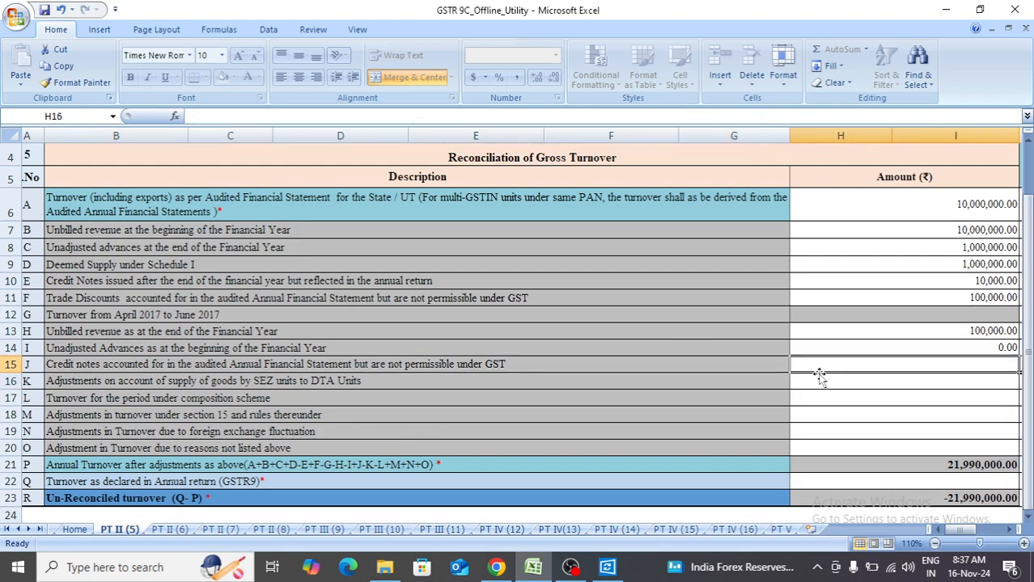
pyautogui.write('1,000,000')
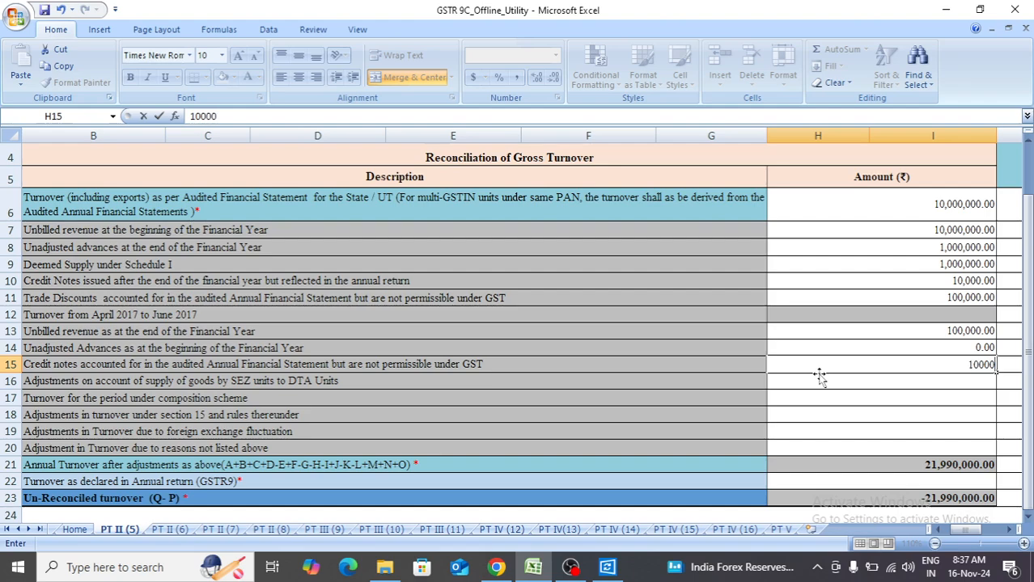
pyautogui.press('Return')
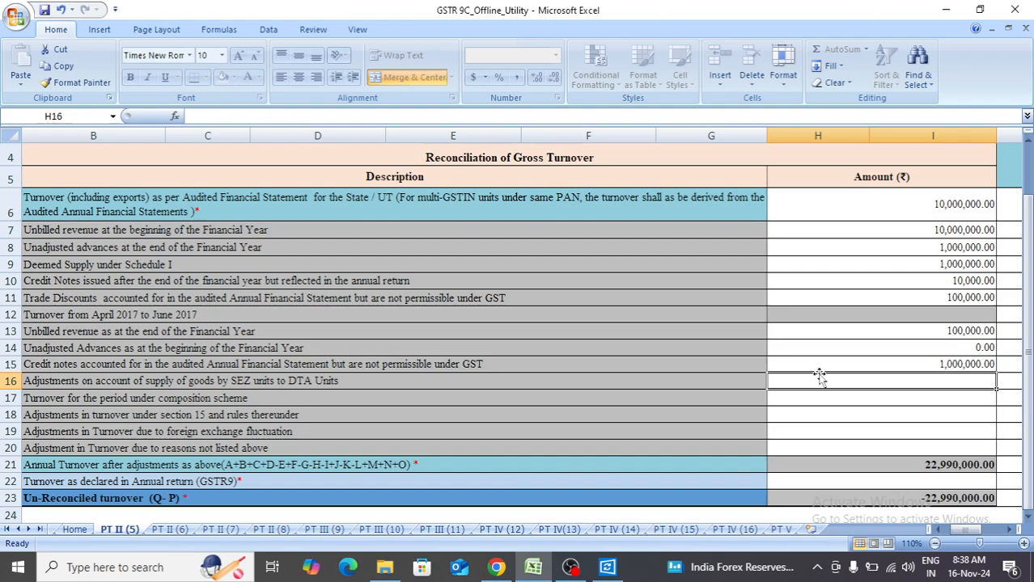
# Go through the adjustment rows J to O of table 5 and the adjusted annual turnover in row P.
pyautogui.press('Up')
pyautogui.press('Left')
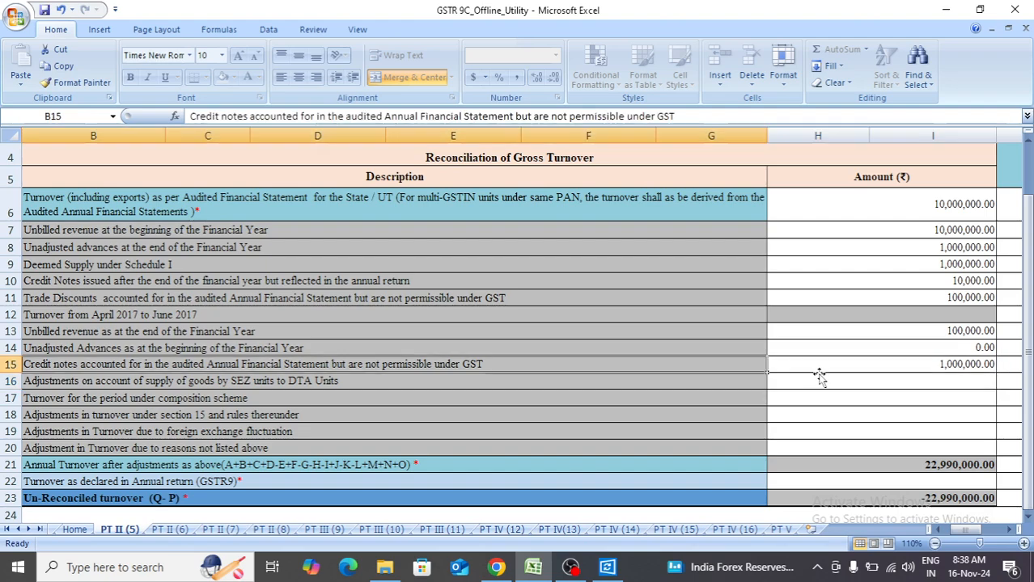
pyautogui.press('Left')
pyautogui.press('Right')
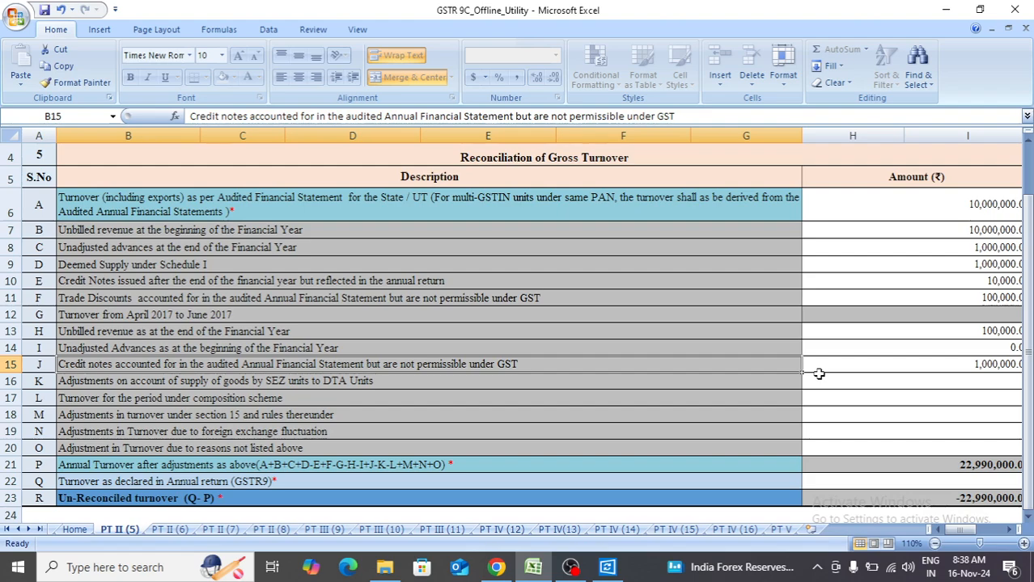
pyautogui.press('Down')
pyautogui.press('Down')
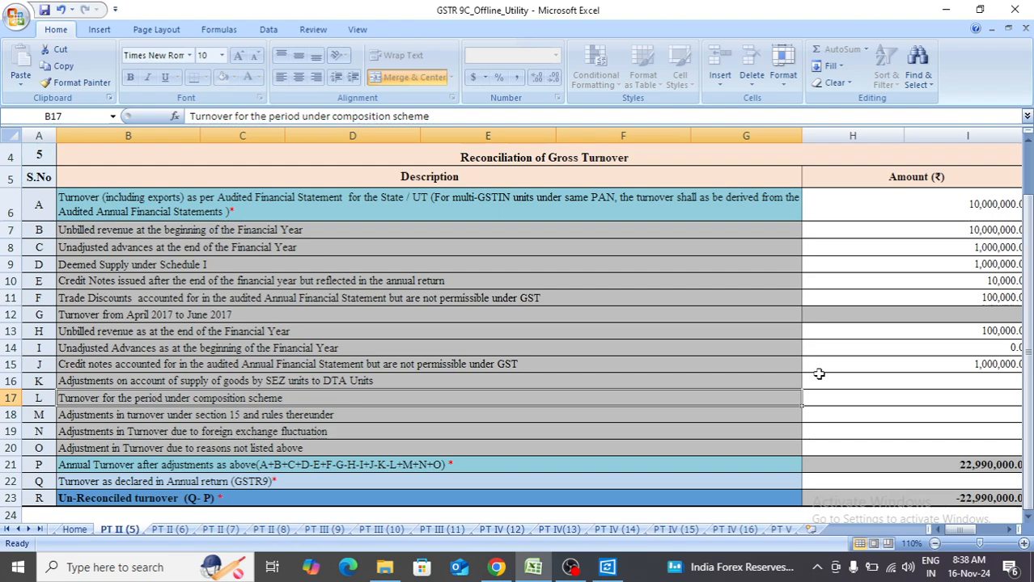
pyautogui.press('Down')
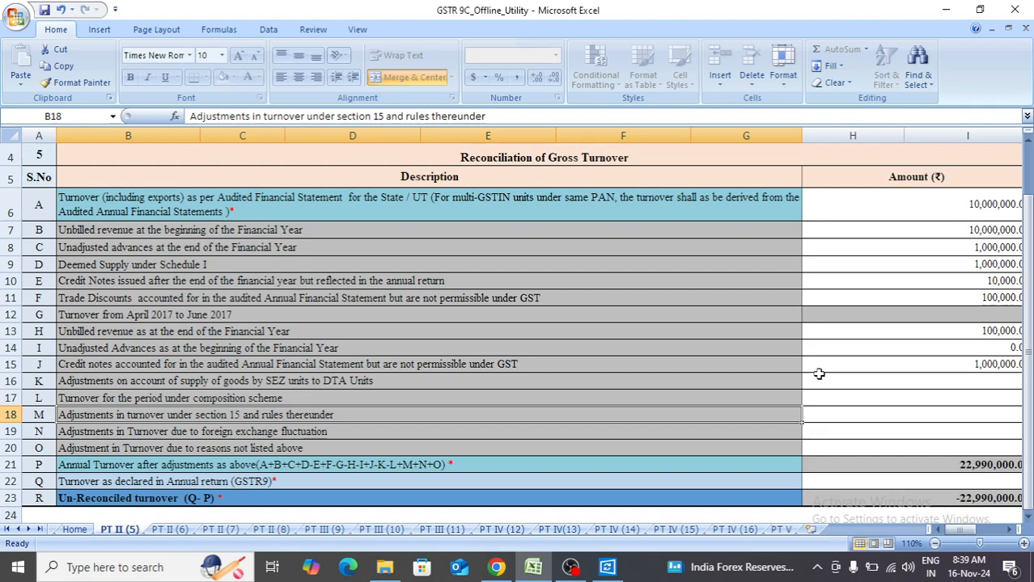
pyautogui.press('Down')
pyautogui.press('Down')
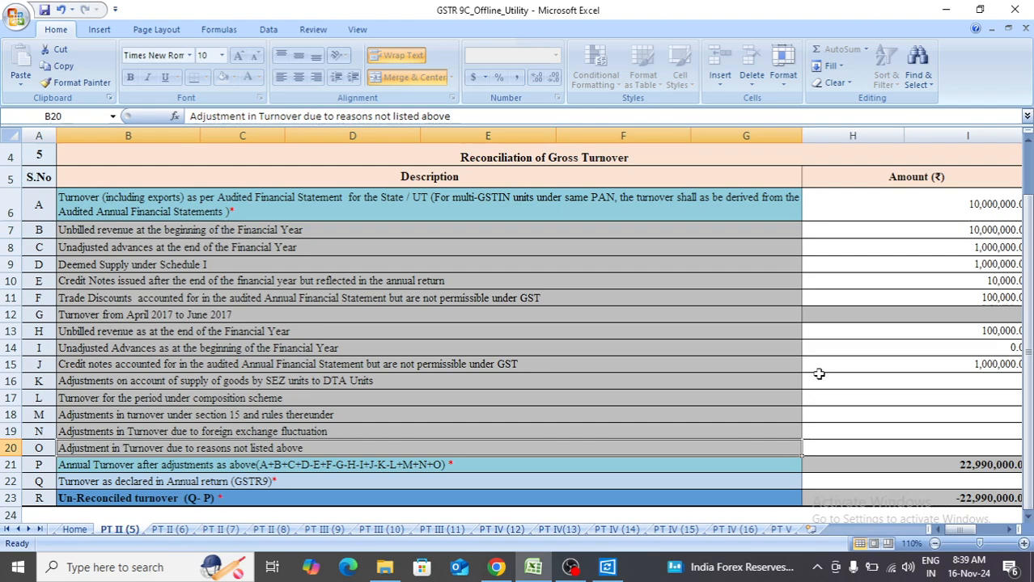
pyautogui.press('Up')
pyautogui.press('Up')
pyautogui.press('Down')
pyautogui.press('Down')
pyautogui.press('Right')
pyautogui.press('Left')
pyautogui.press('Left')
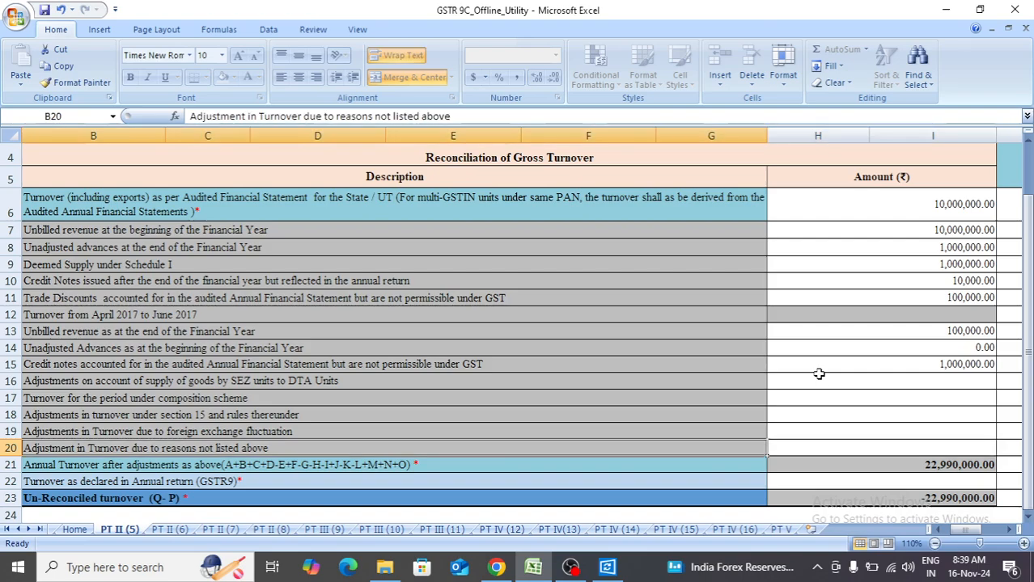
pyautogui.press('Right')
pyautogui.press('Right')
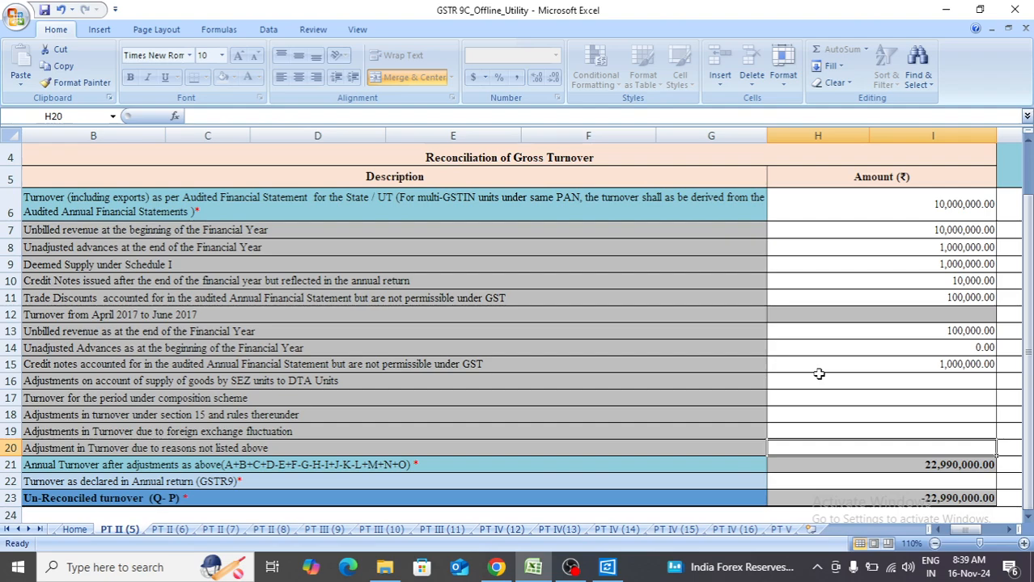
pyautogui.press('Down')
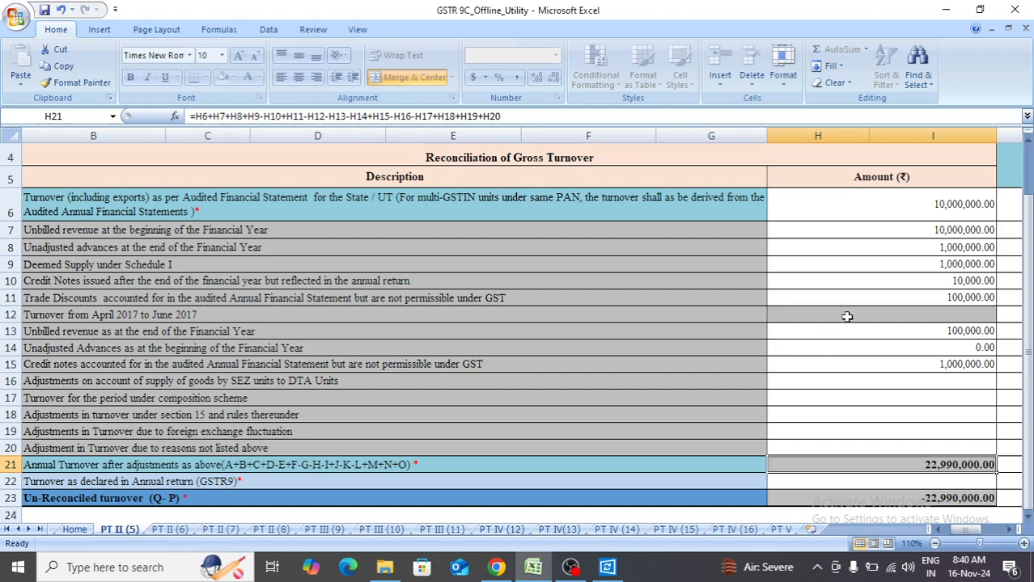
# Change the audited financial statement turnover in row A to 100,000,000.
pyautogui.click(892, 228)
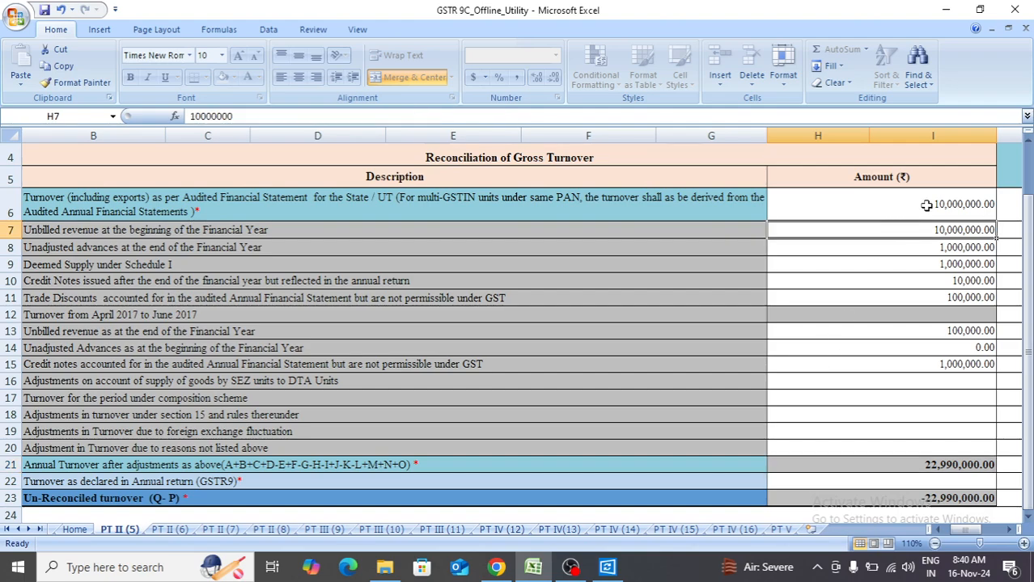
pyautogui.click(926, 205)
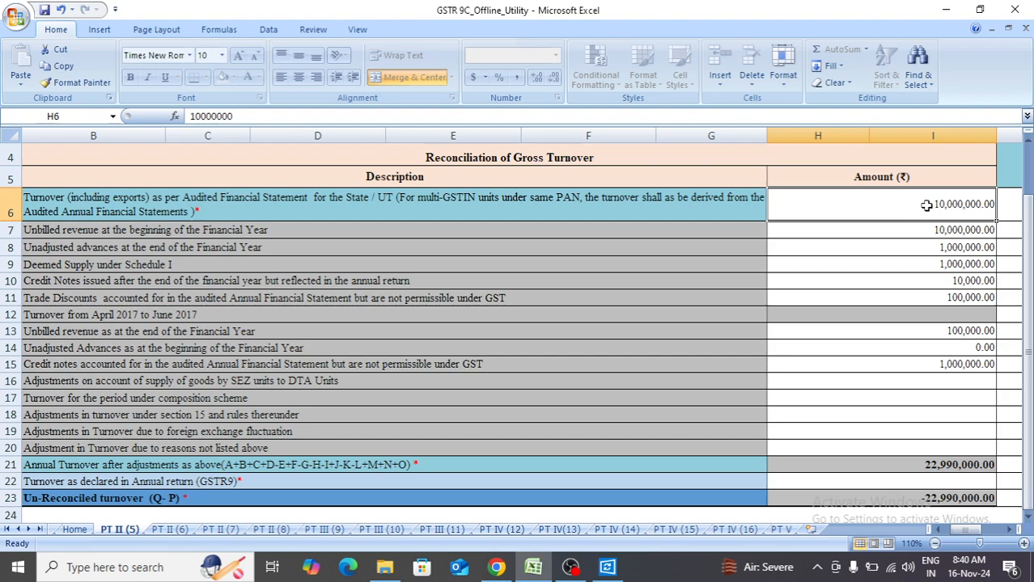
pyautogui.write('100,0')
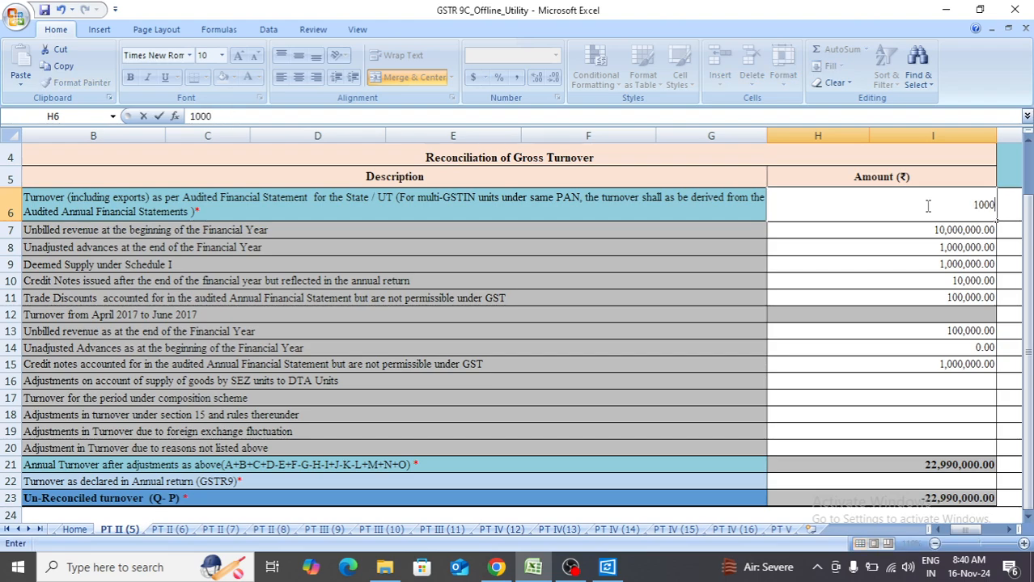
pyautogui.write('00,000')
pyautogui.press('Return')
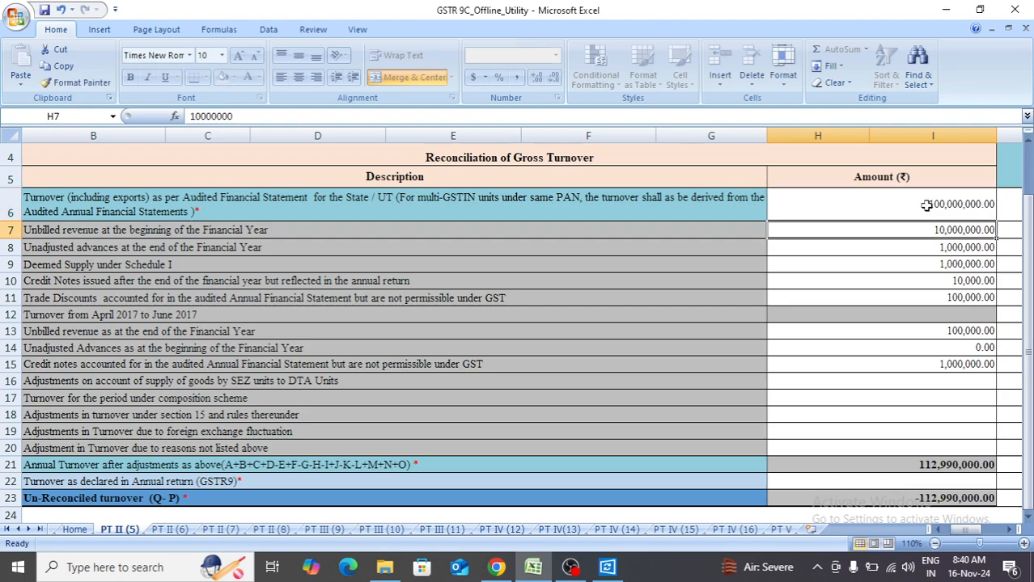
# Enter 112990000 in row Q as the turnover declared in the annual return (GSTR9).
pyautogui.click(910, 484)
pyautogui.press('Left')
pyautogui.press('Left')
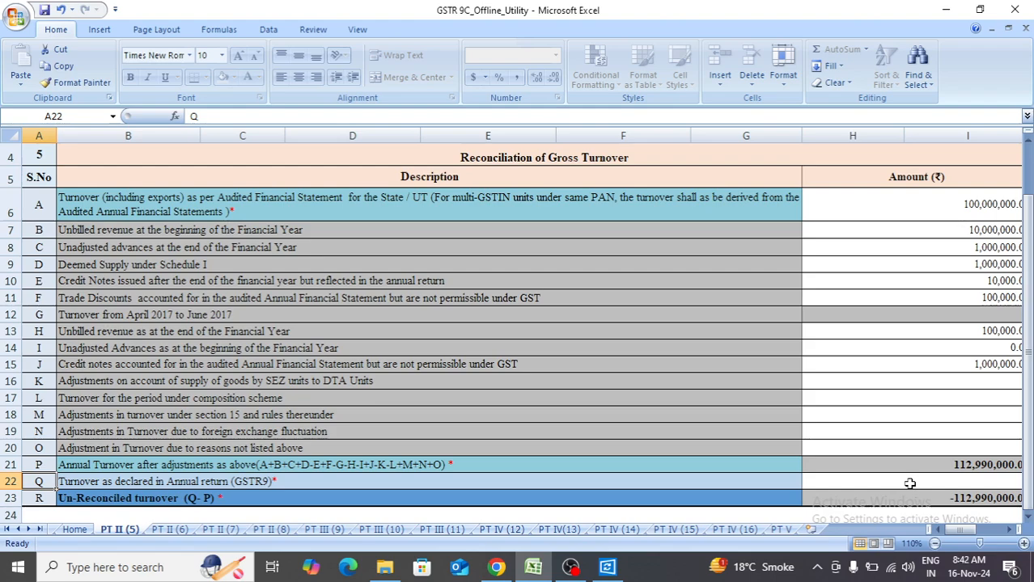
pyautogui.click(909, 483)
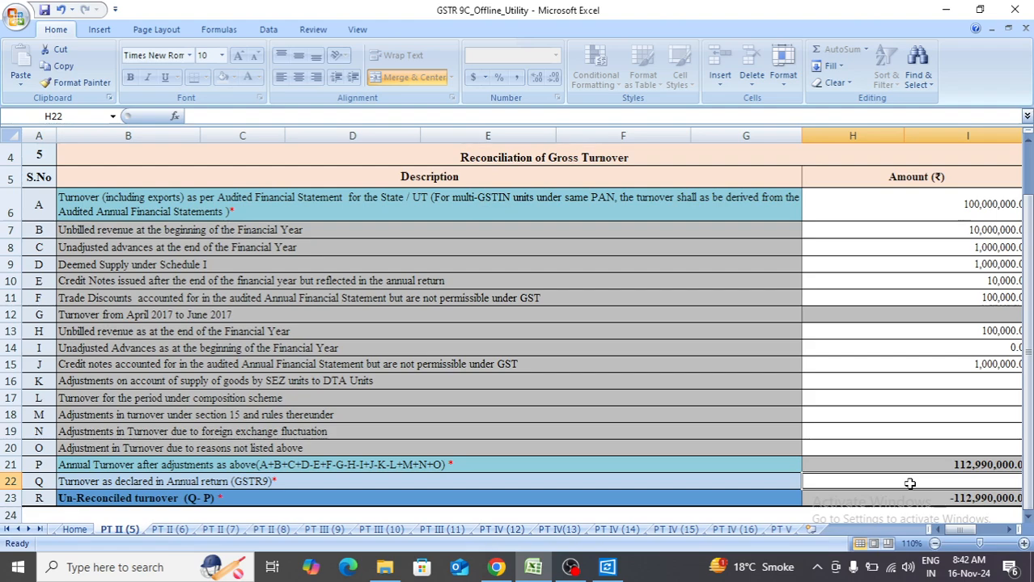
pyautogui.write('112')
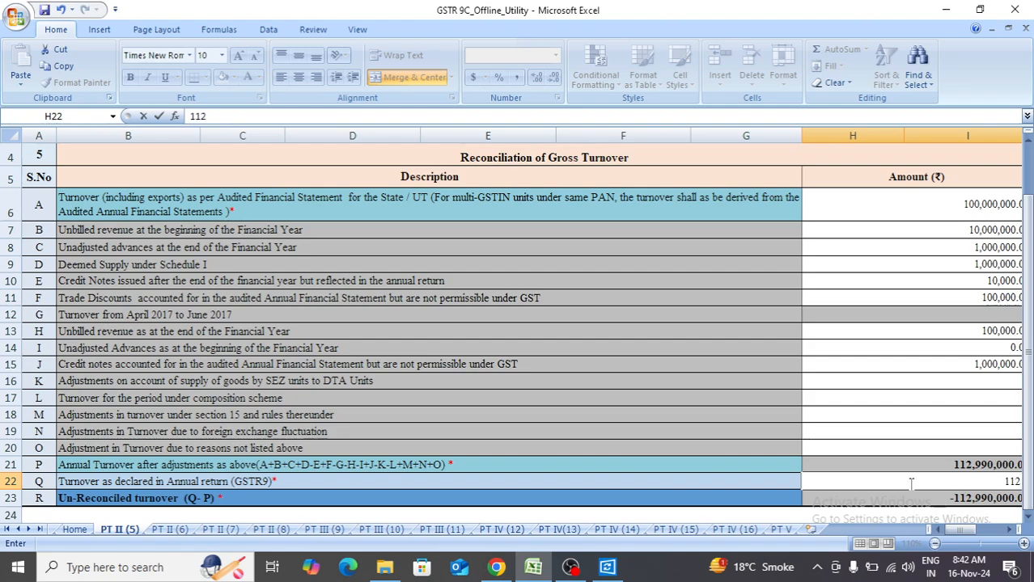
pyautogui.write('990000')
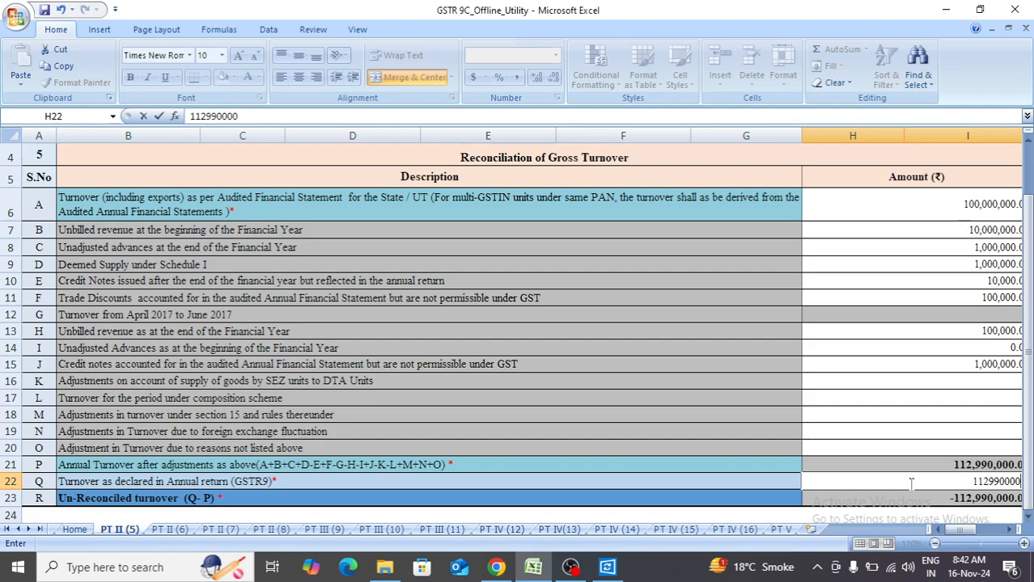
pyautogui.press('Return')
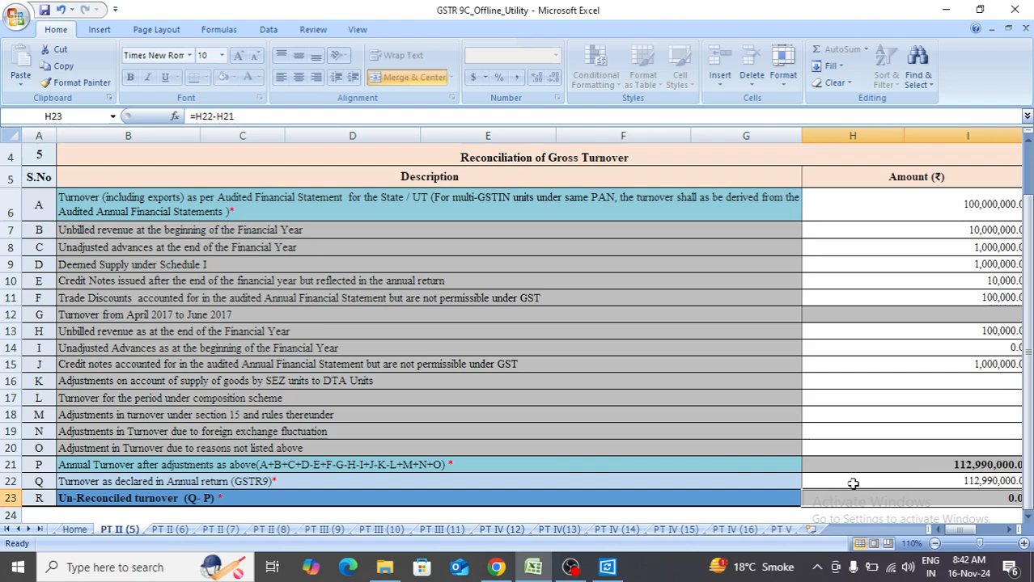
# Look over the reasons sheet for table 6 and the taxable turnover rows of table 7, comparing them with table 5.
pyautogui.click(170, 530)
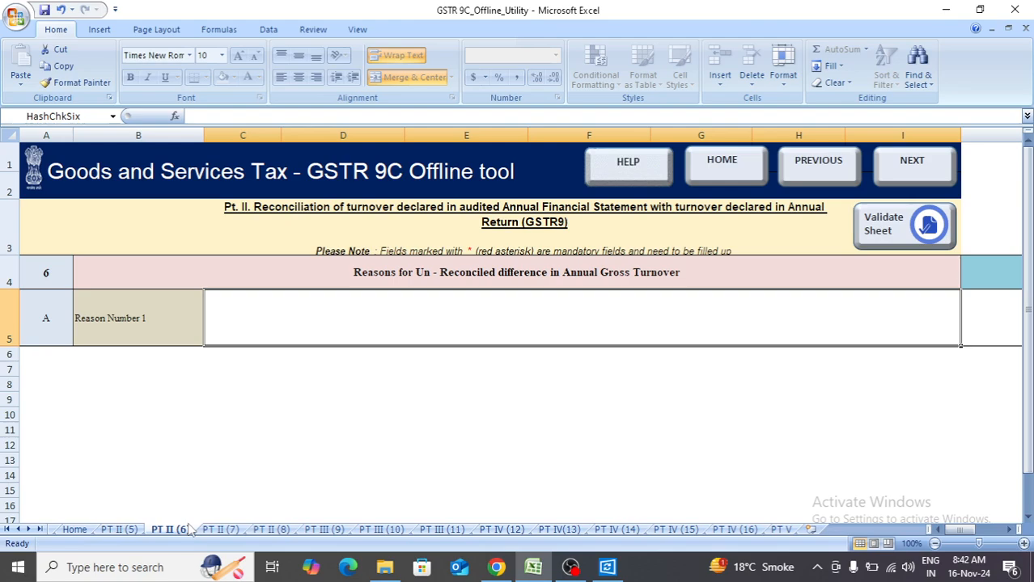
pyautogui.click(212, 532)
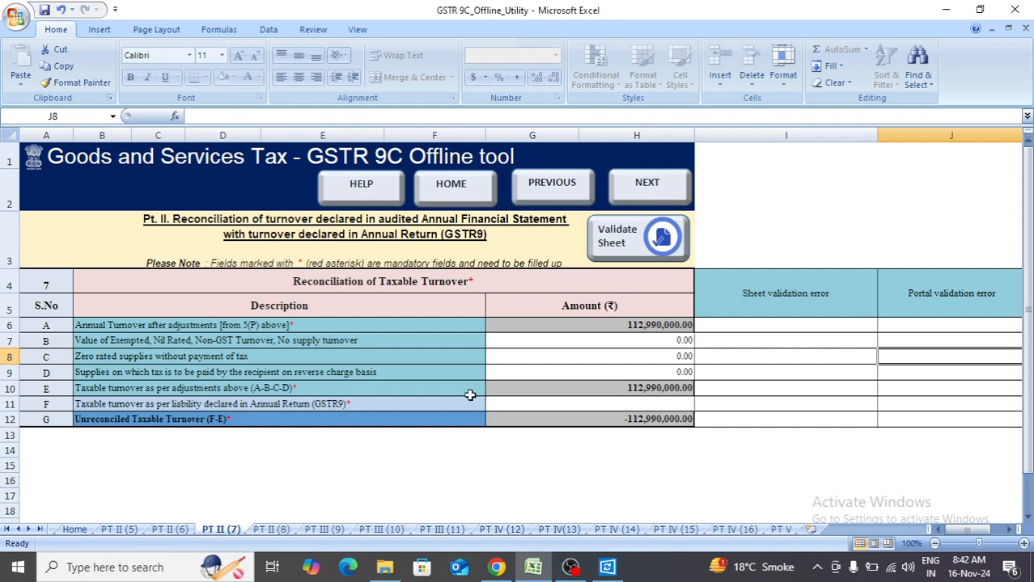
pyautogui.click(587, 335)
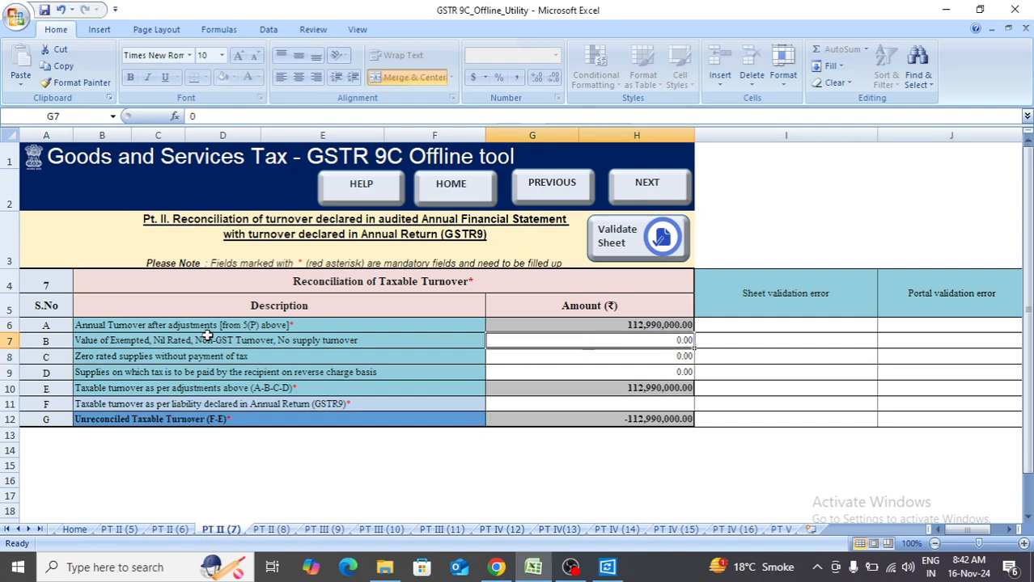
pyautogui.click(119, 529)
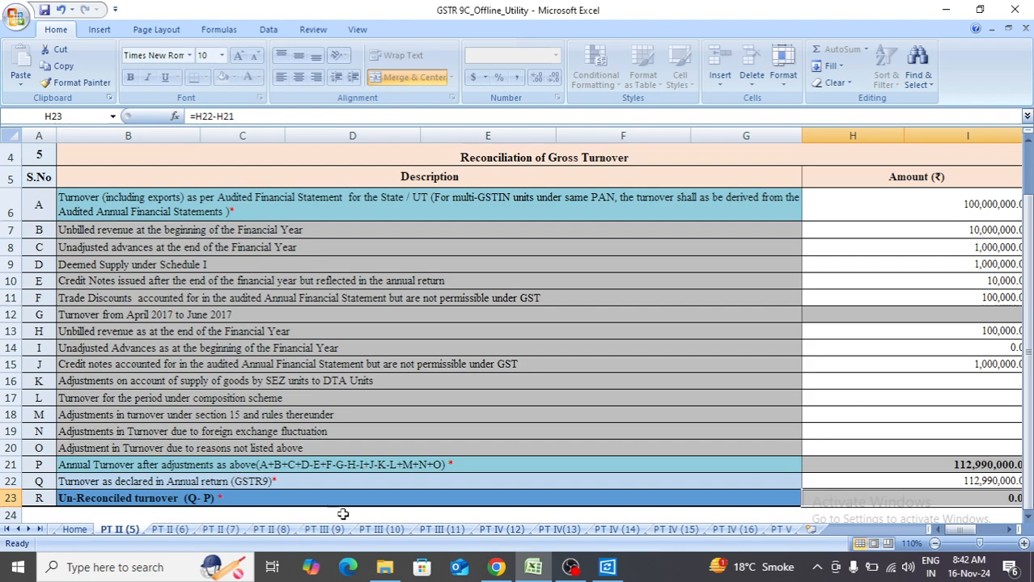
pyautogui.click(222, 533)
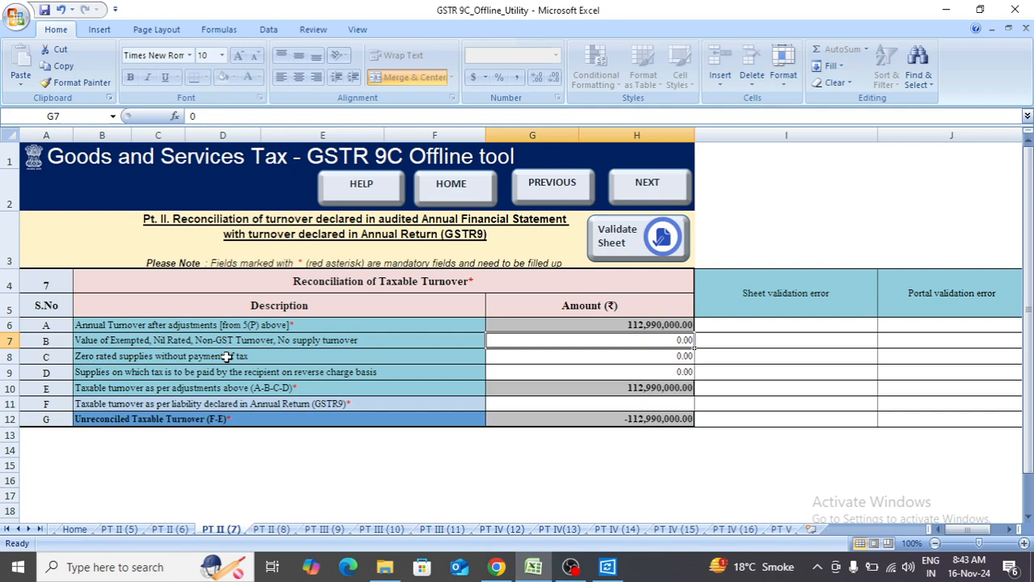
pyautogui.press('Down')
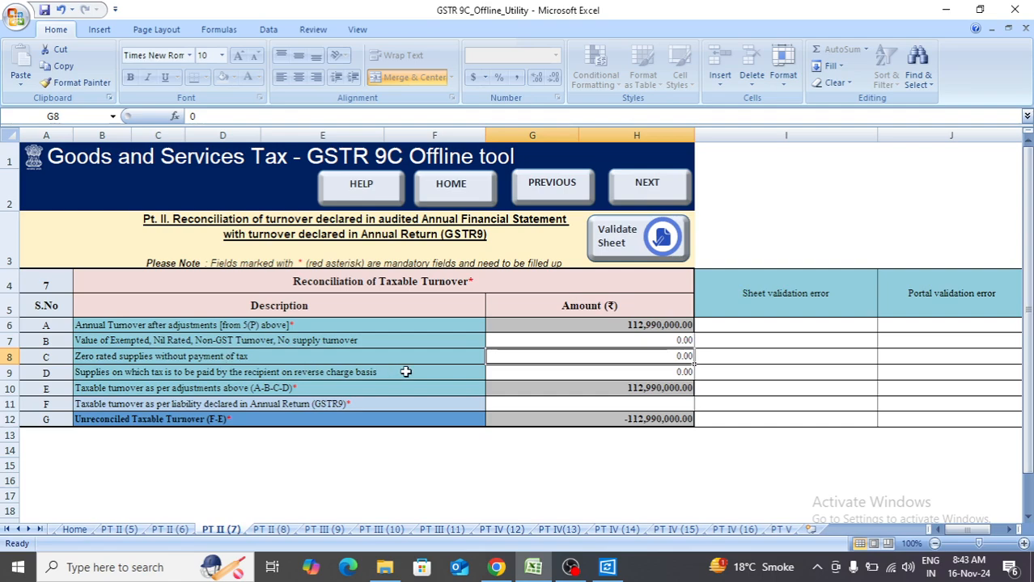
# Go through rows B to F of table 7, covering the exempt, zero-rated and reverse-charge deductions and the taxable turnover.
pyautogui.click(494, 378)
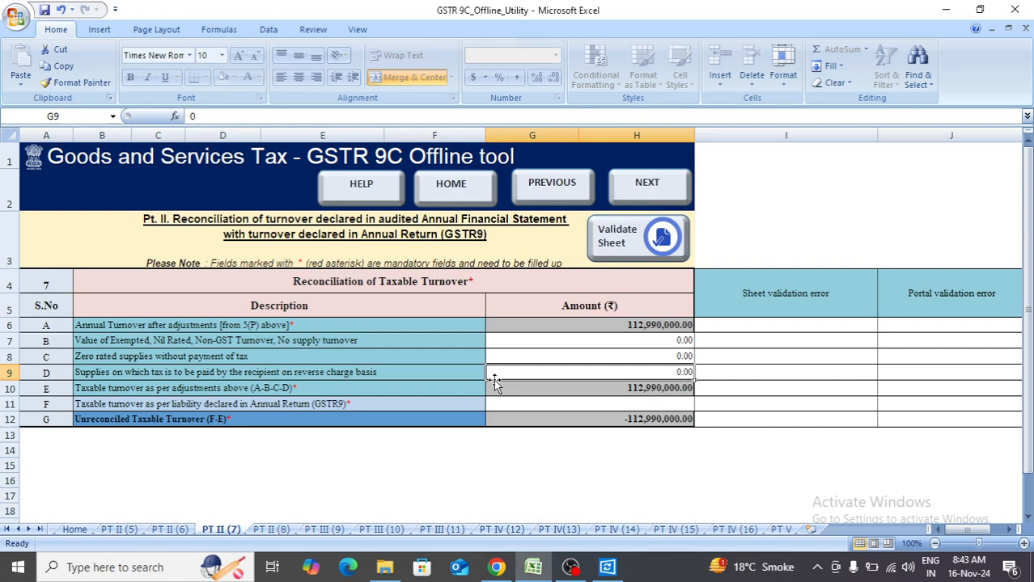
pyautogui.press('Up')
pyautogui.press('Up')
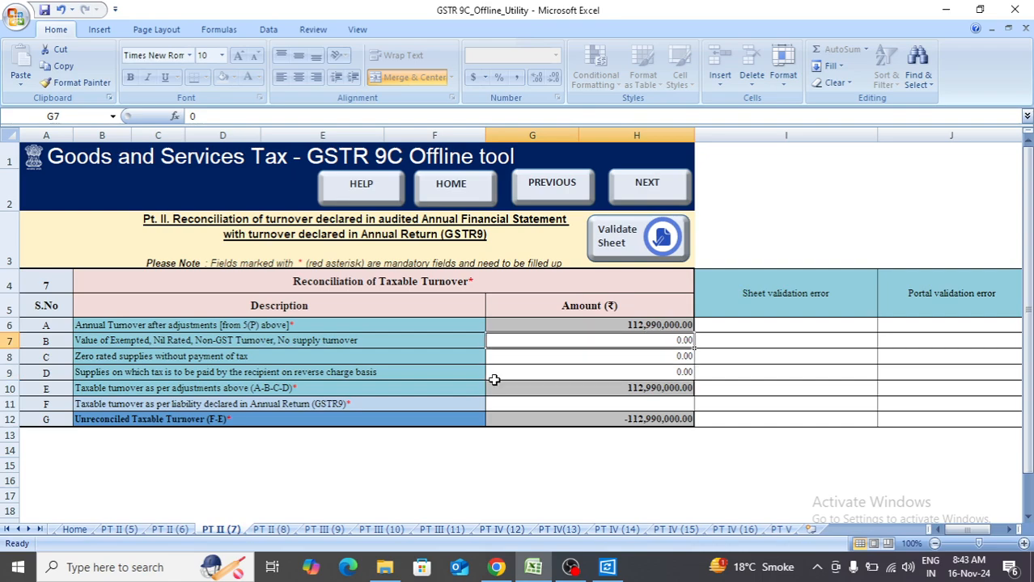
pyautogui.press('Down')
pyautogui.press('Down')
pyautogui.press('Down')
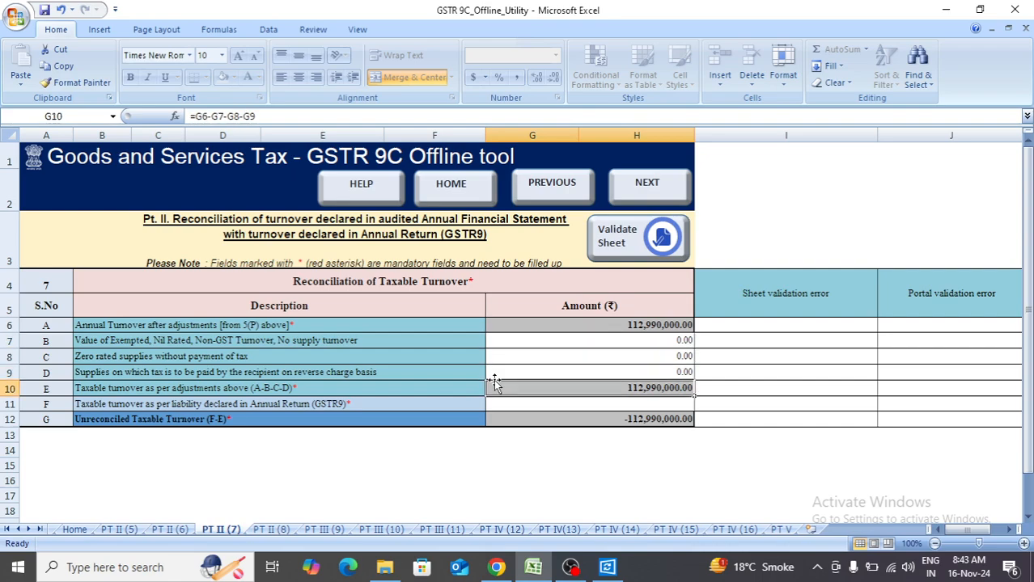
pyautogui.press('Down')
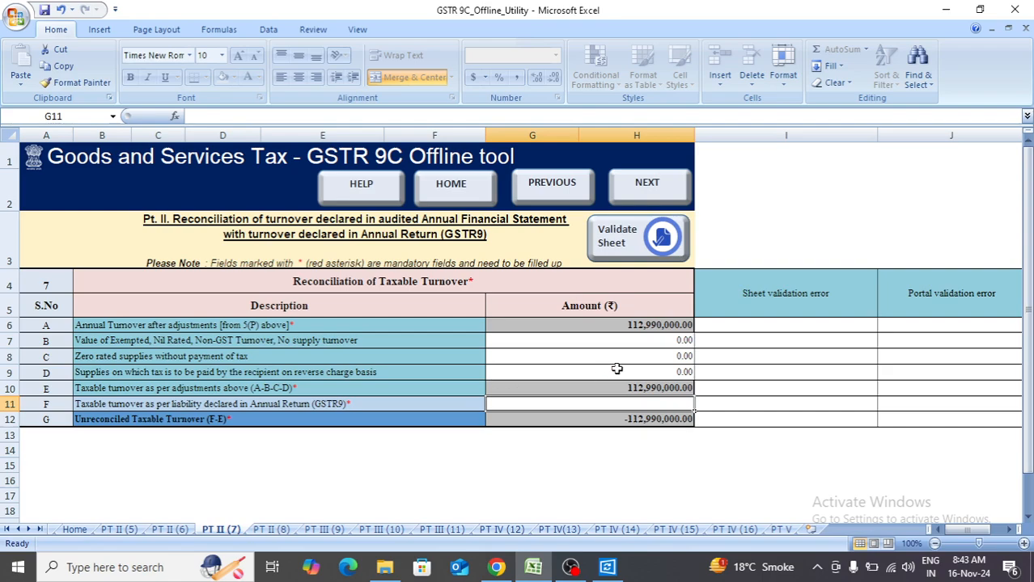
pyautogui.click(651, 342)
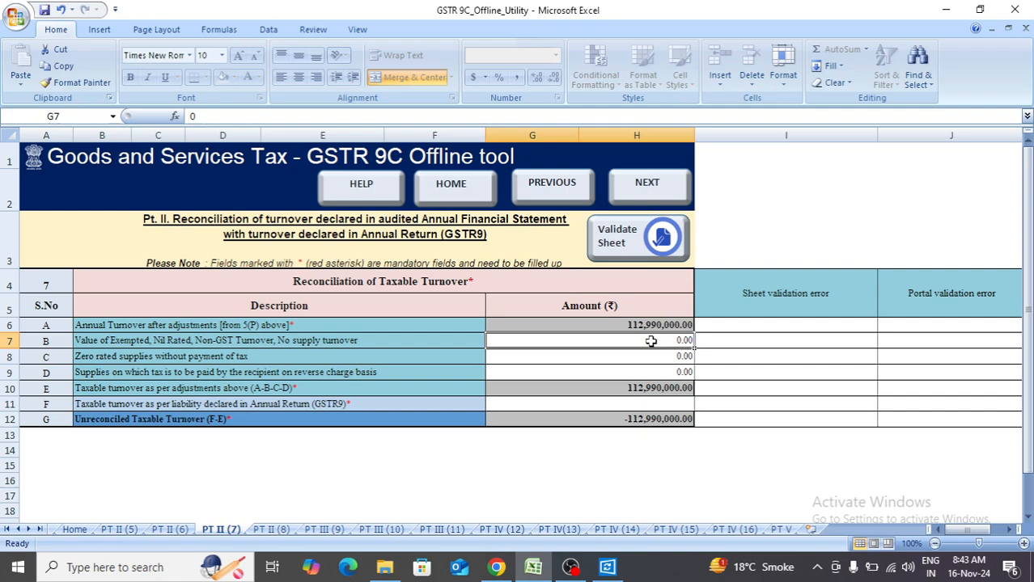
# Enter 112,990,000 in row F of table 7 as the taxable turnover per liability declared in the annual return (GSTR9).
pyautogui.click(662, 404)
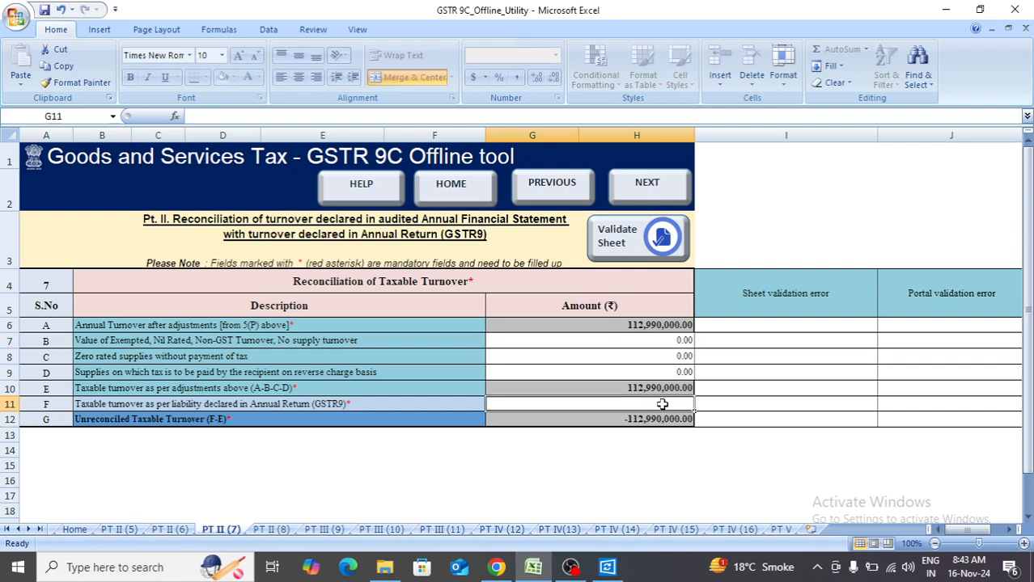
pyautogui.write('11')
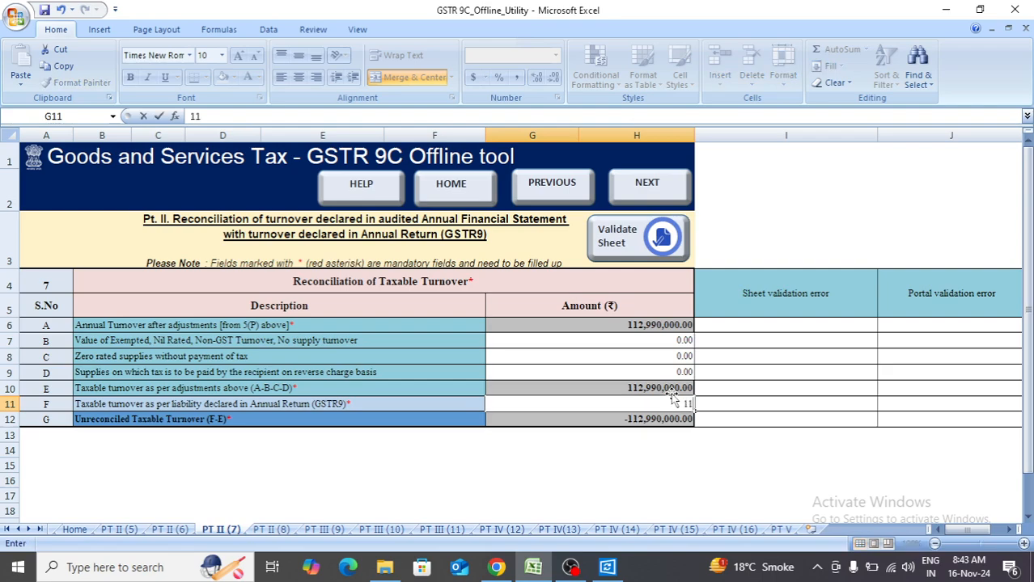
pyautogui.write('2,')
pyautogui.write('99')
pyautogui.write('0,0000')
pyautogui.press('Return')
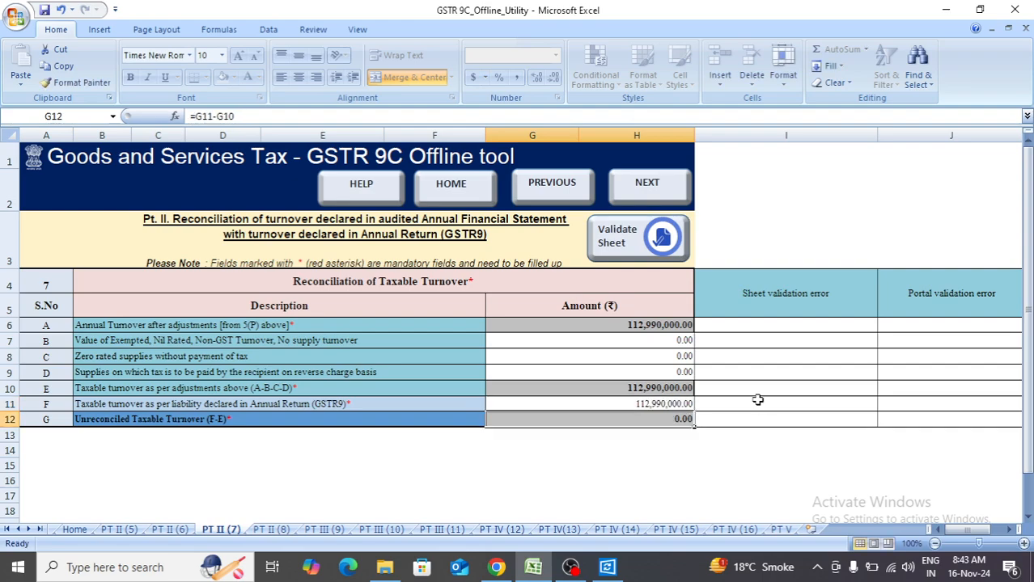
# Look over the table 8 reasons, the rate-wise liability in table 9, the table 10 reasons and the additional amounts payable in table 11.
pyautogui.click(281, 531)
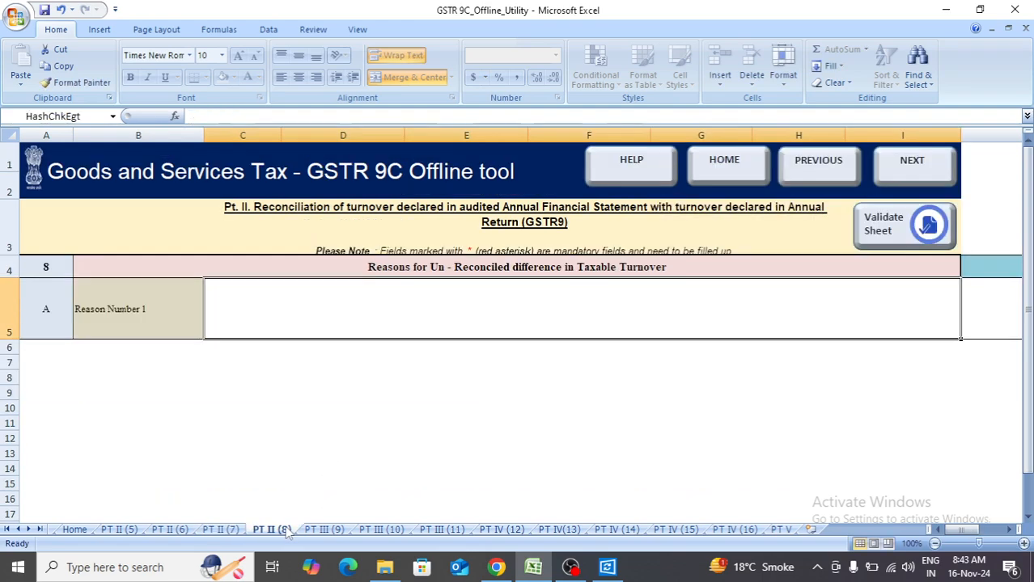
pyautogui.click(232, 534)
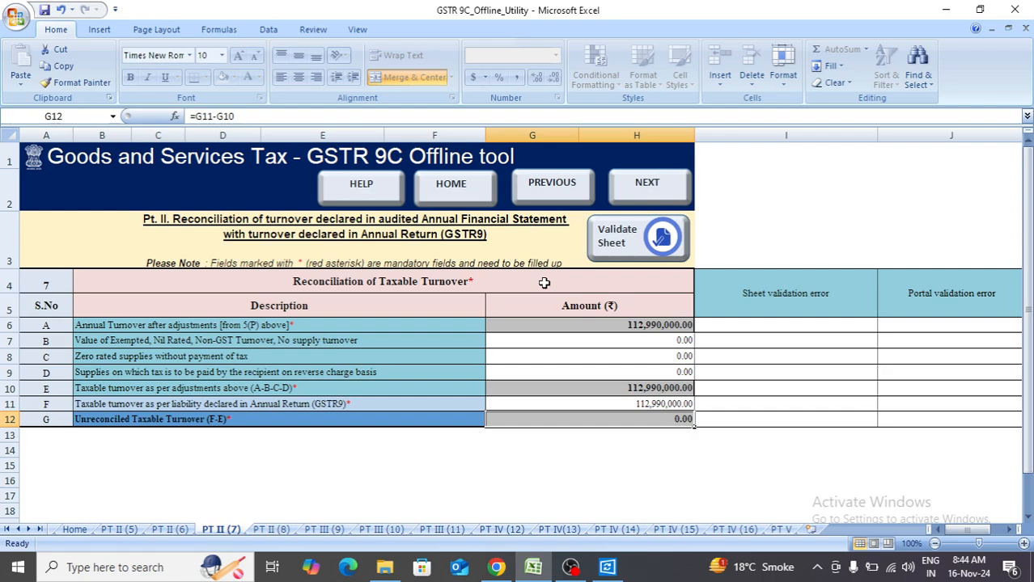
pyautogui.click(313, 529)
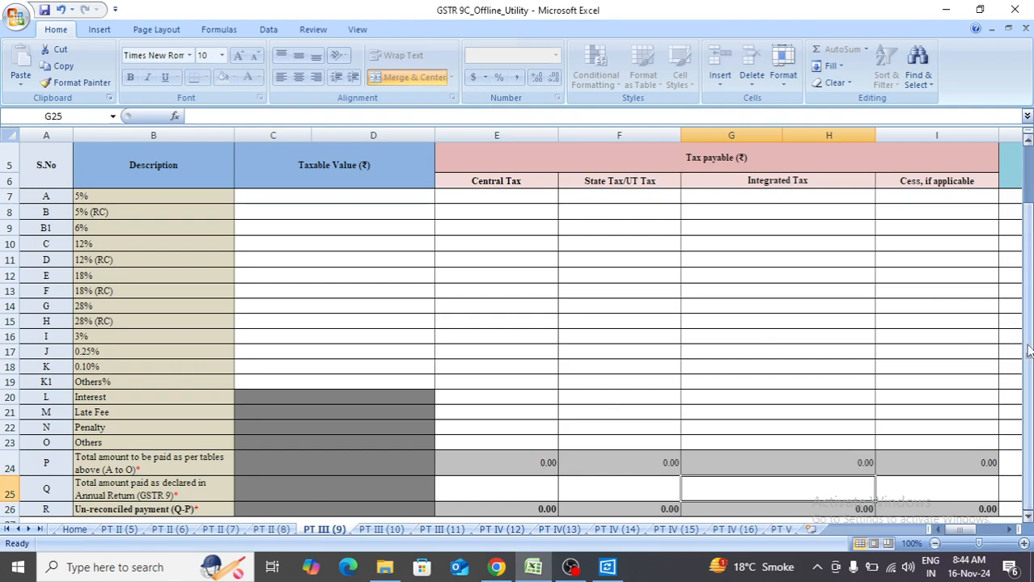
pyautogui.moveTo(1026, 341); pyautogui.dragTo(1026, 330)
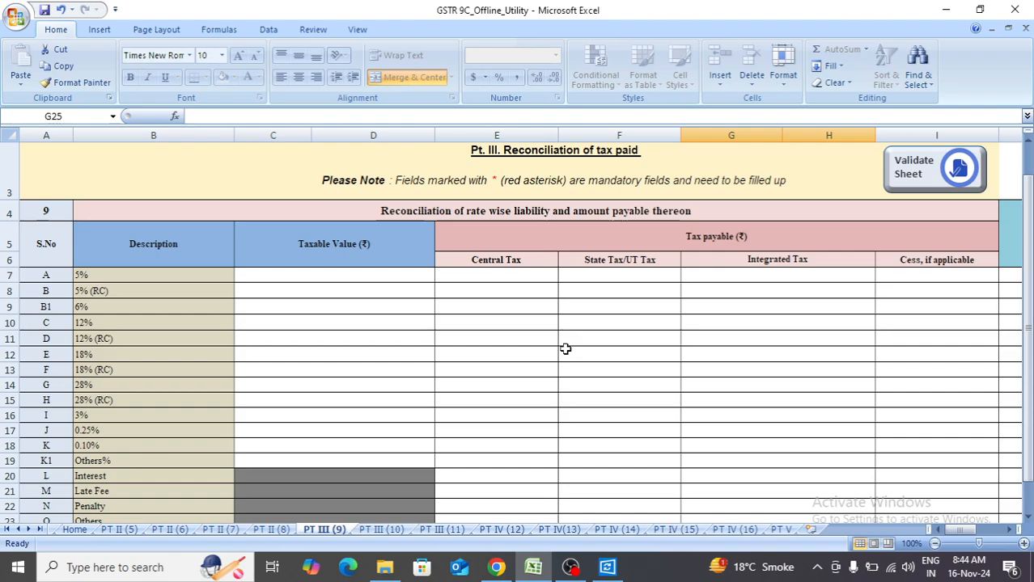
pyautogui.moveTo(1027, 334); pyautogui.dragTo(1030, 373)
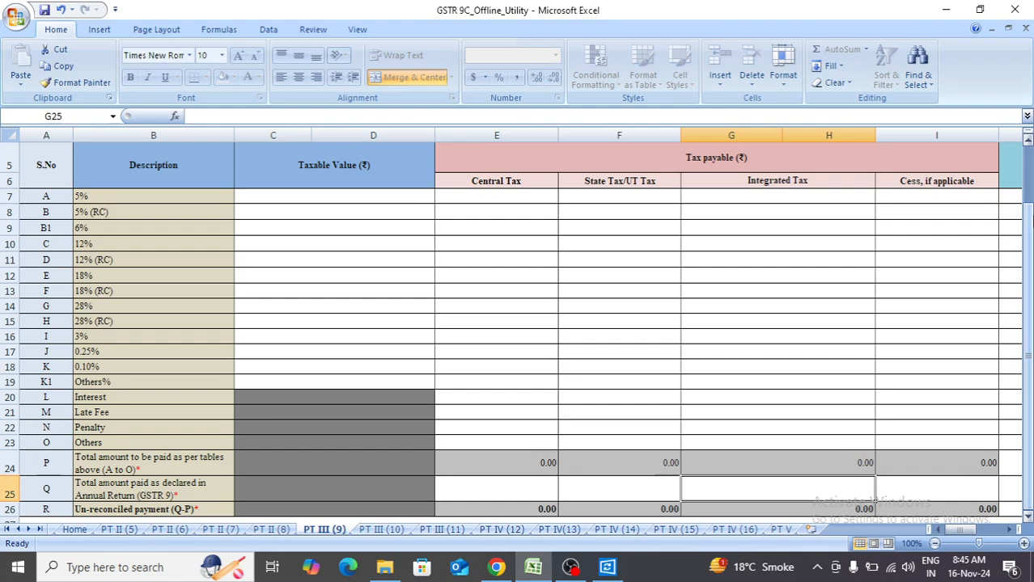
pyautogui.moveTo(1026, 243); pyautogui.dragTo(1025, 320)
pyautogui.click(1011, 321)
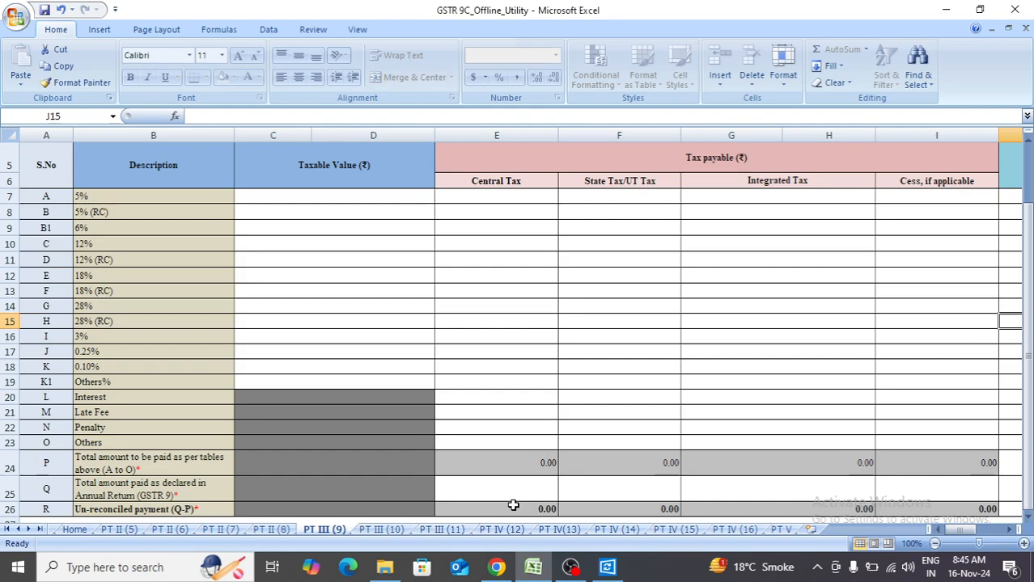
pyautogui.click(387, 530)
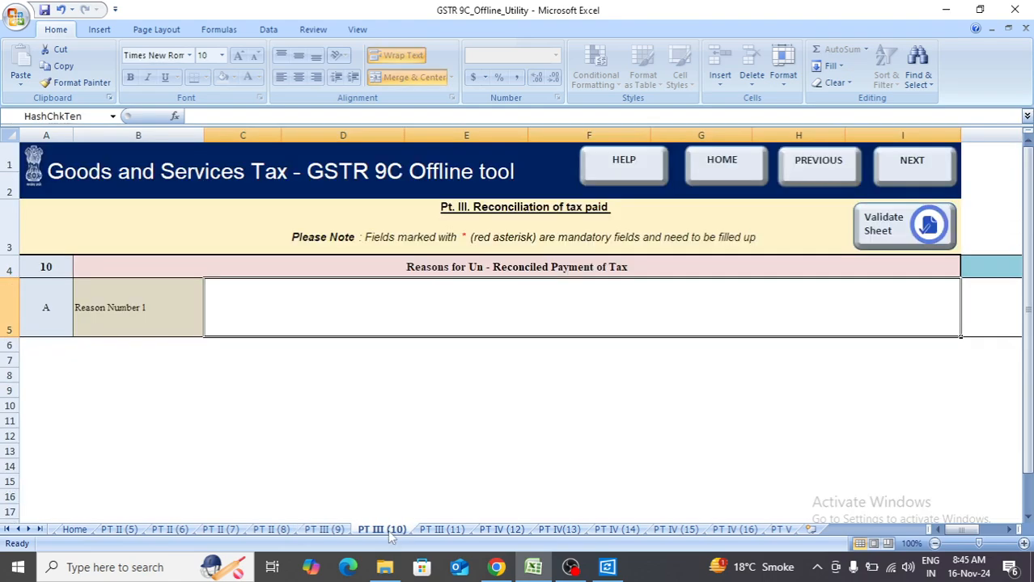
pyautogui.click(445, 532)
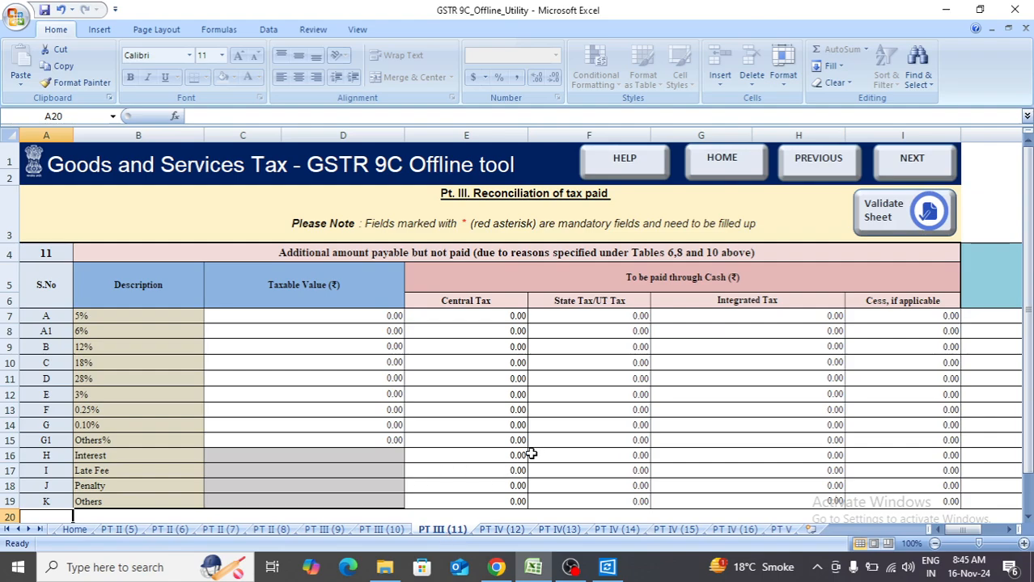
# Go through rows A to E of the net input tax credit reconciliation in table 12.
pyautogui.click(497, 532)
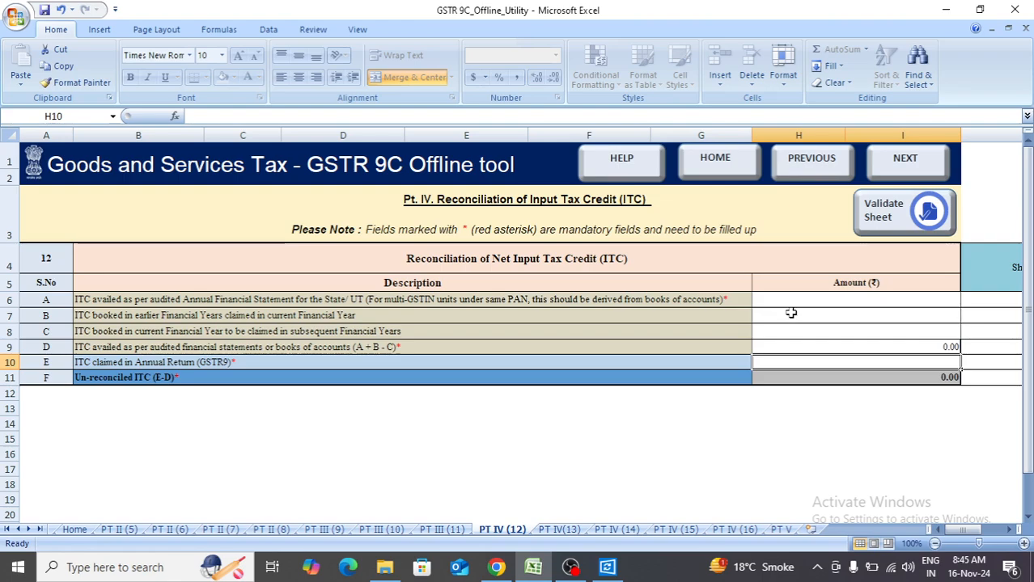
pyautogui.click(833, 299)
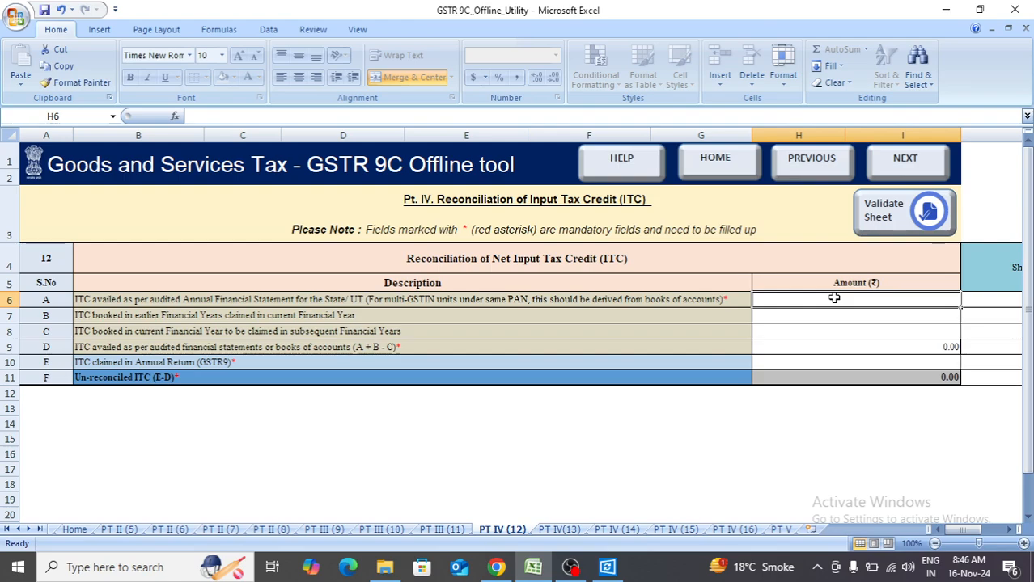
pyautogui.press('Return')
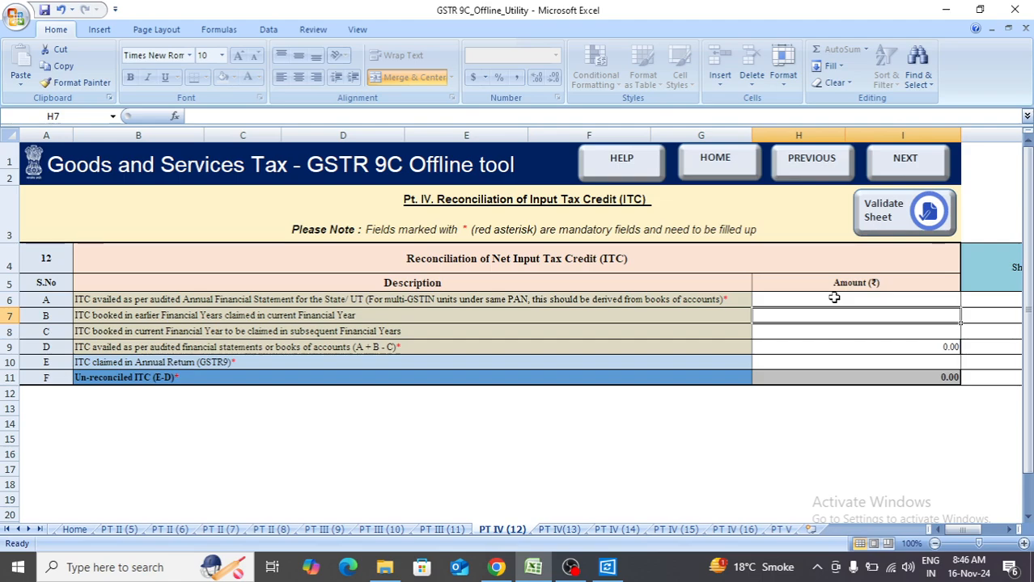
pyautogui.press('Down')
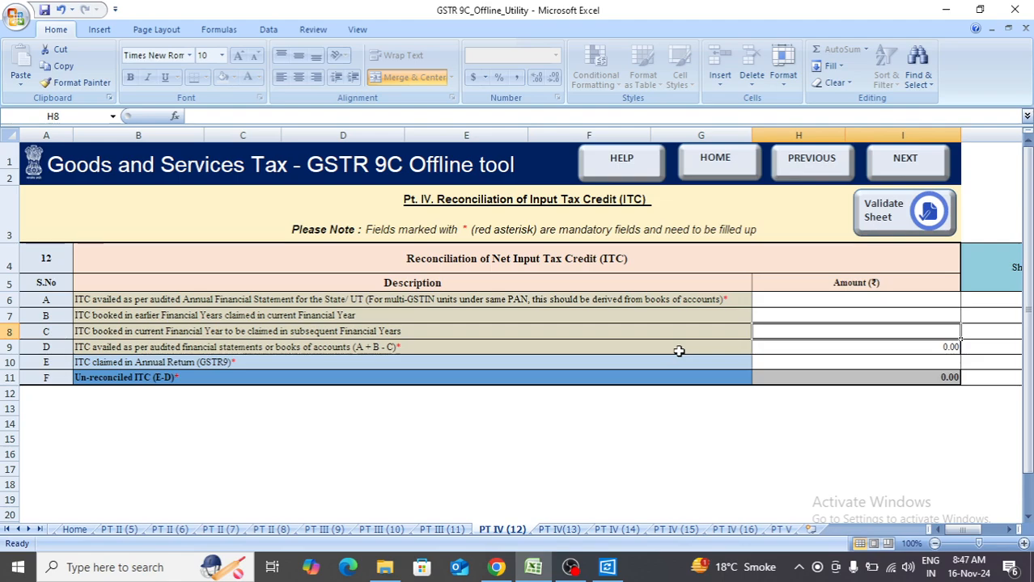
pyautogui.press('Down')
pyautogui.press('Down')
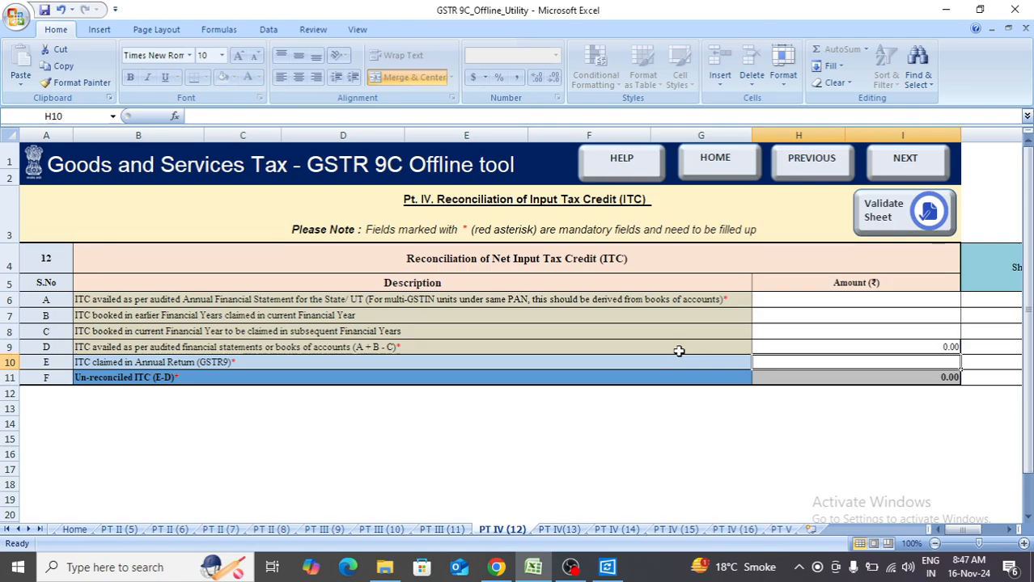
# Review the ITC difference reasons in table 13 and the expense-wise ITC rows of table 14 down to the ITC claimed in GSTR9.
pyautogui.click(560, 530)
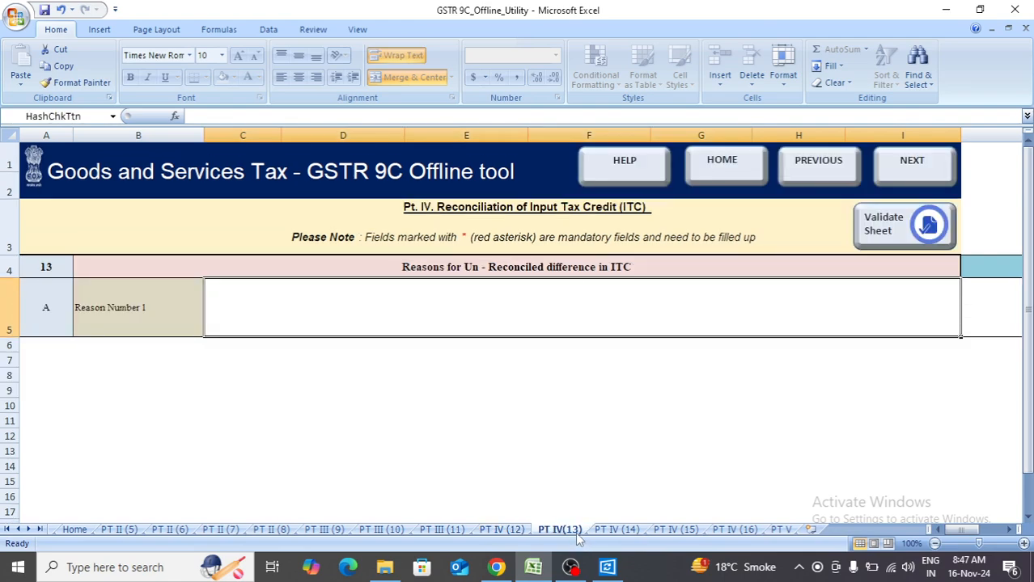
pyautogui.click(625, 533)
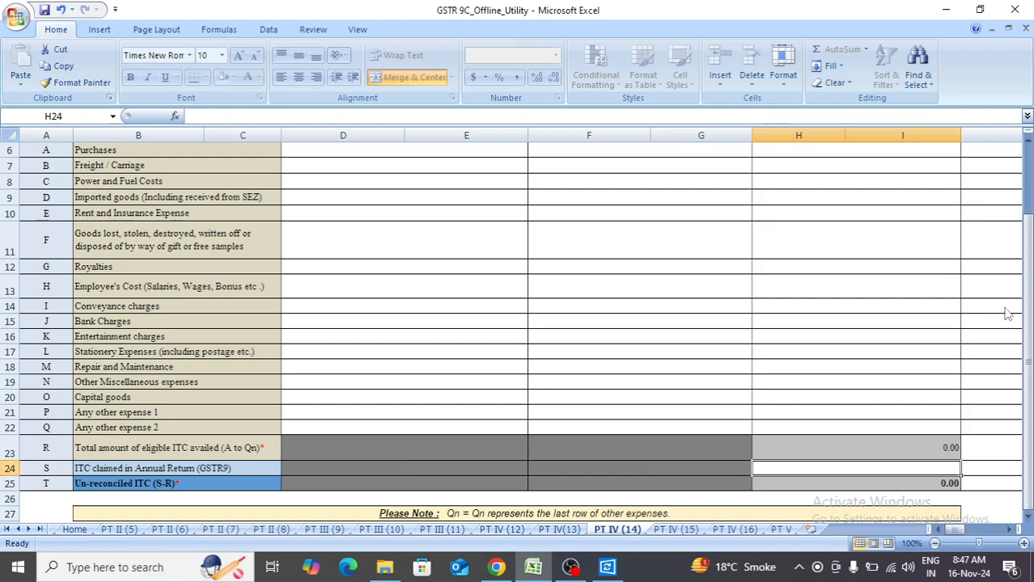
pyautogui.moveTo(1026, 323); pyautogui.dragTo(1029, 257)
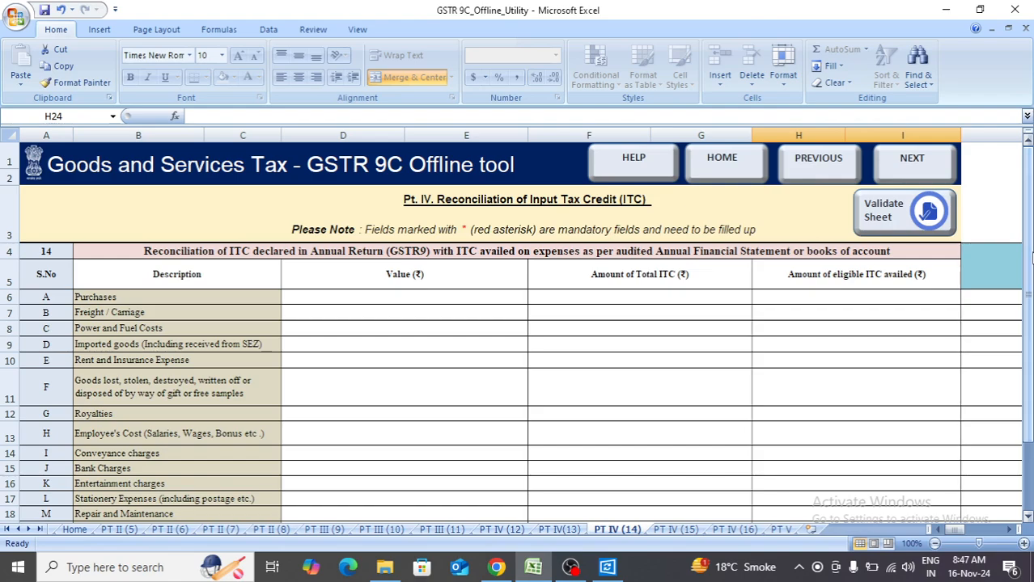
pyautogui.click(493, 307)
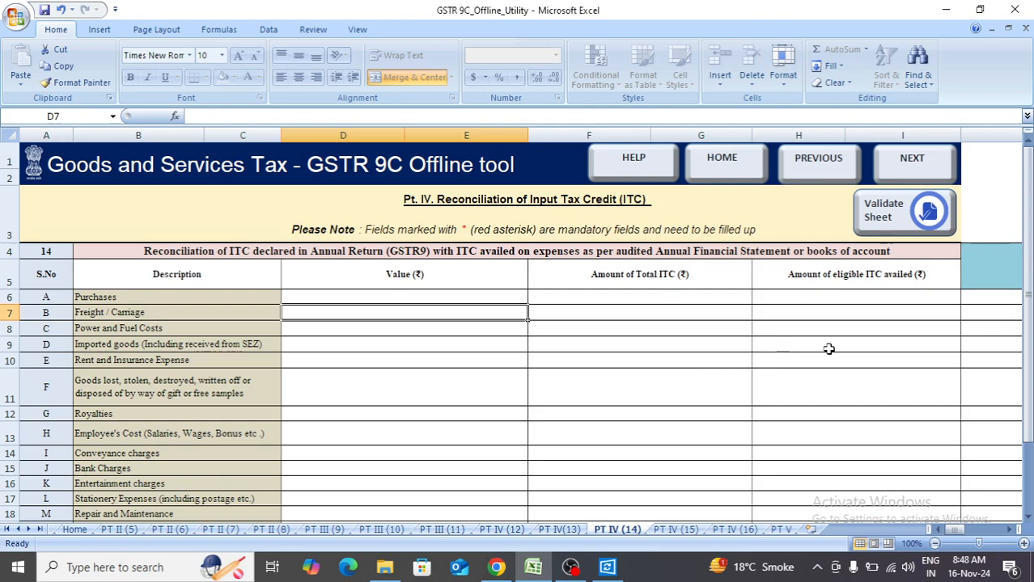
pyautogui.moveTo(1028, 316); pyautogui.dragTo(1027, 365)
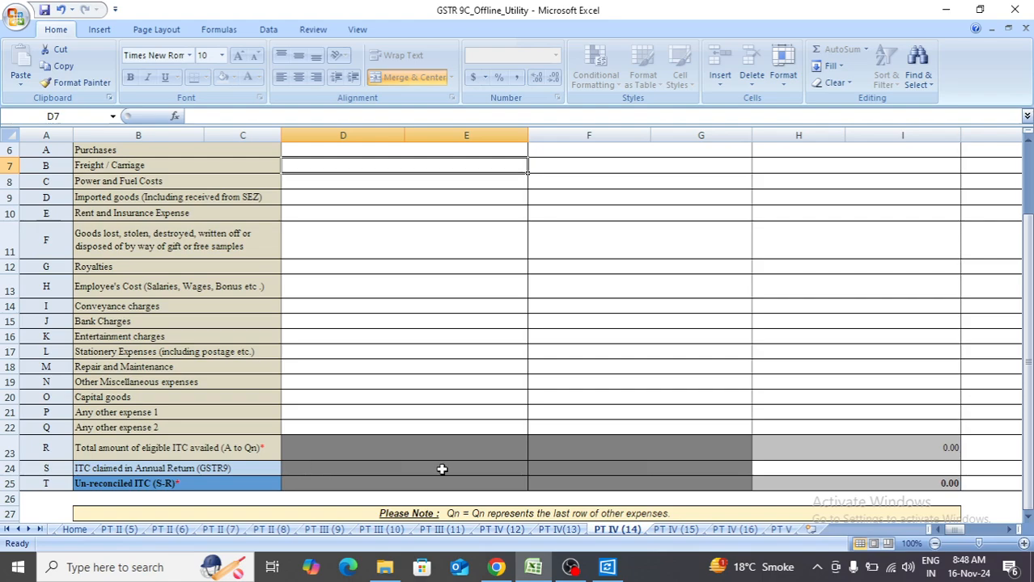
pyautogui.click(801, 466)
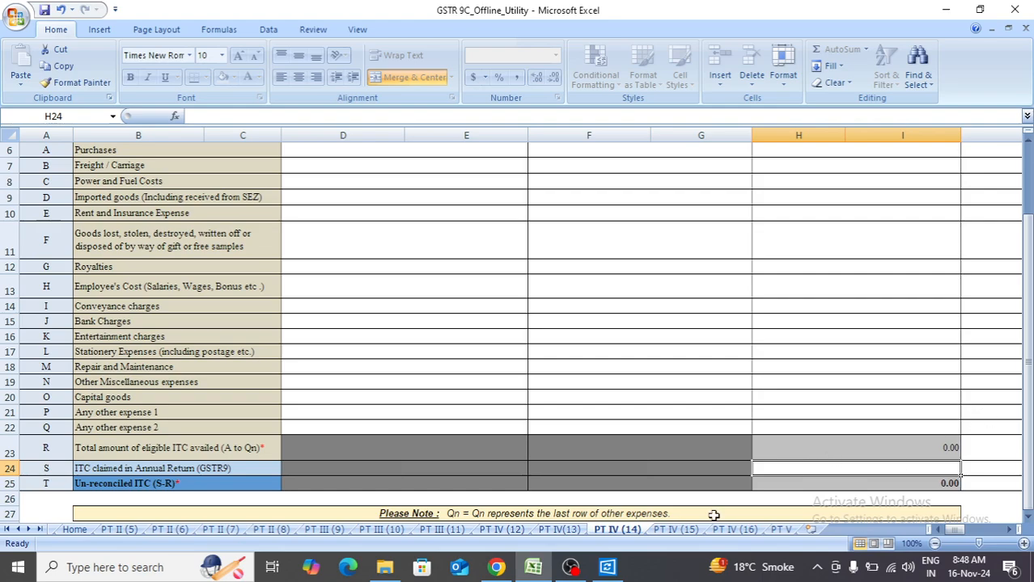
# Look over tables 15 and 16 and the Part V additional liability sheet, and return to the utility's Home sheet.
pyautogui.click(677, 530)
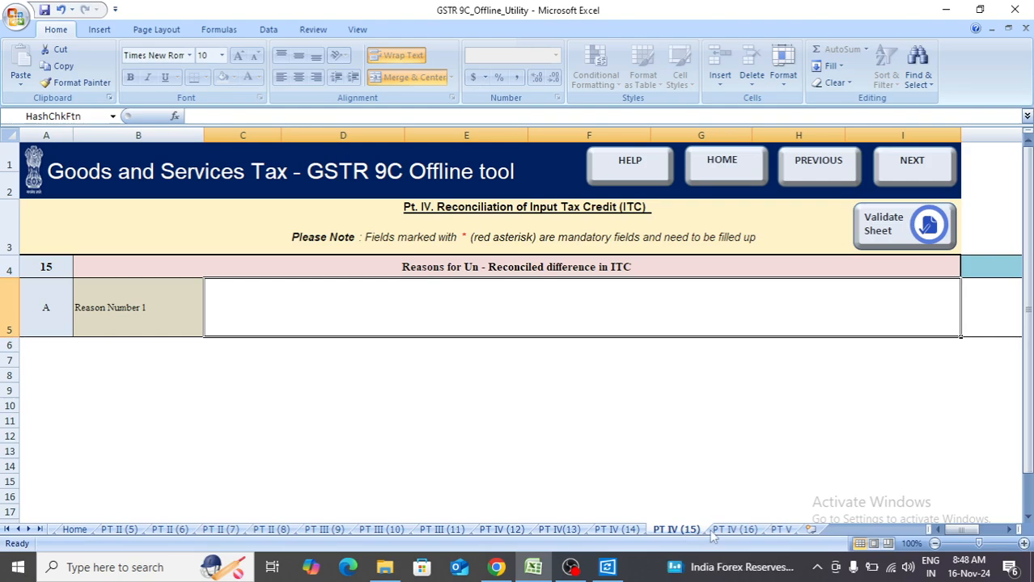
pyautogui.click(720, 531)
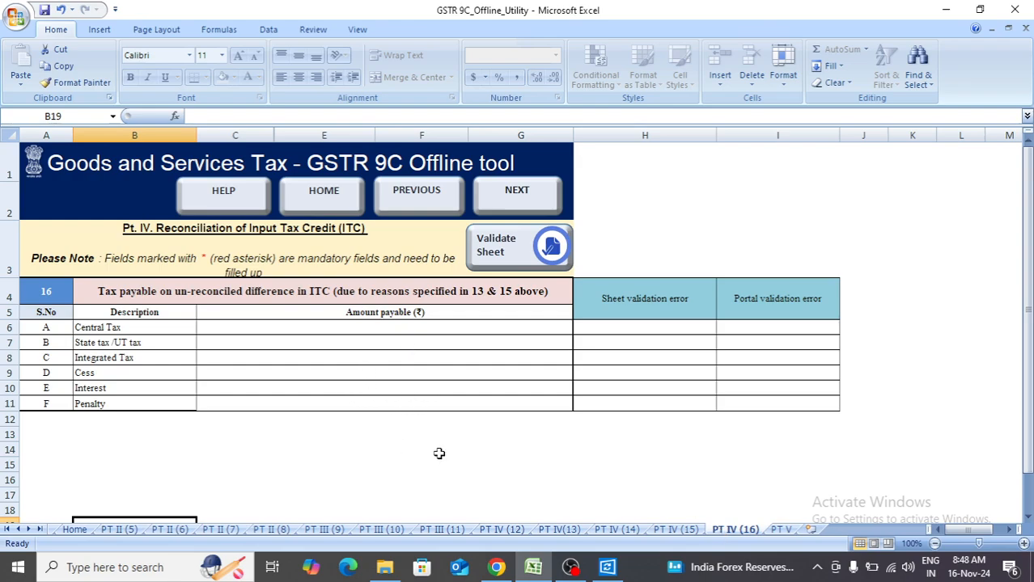
pyautogui.click(778, 531)
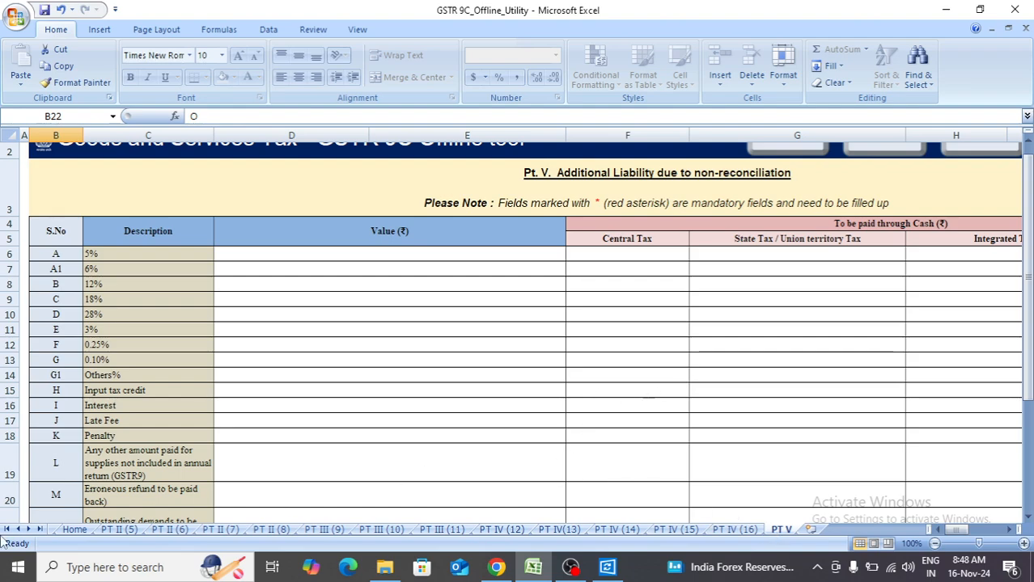
pyautogui.click(76, 530)
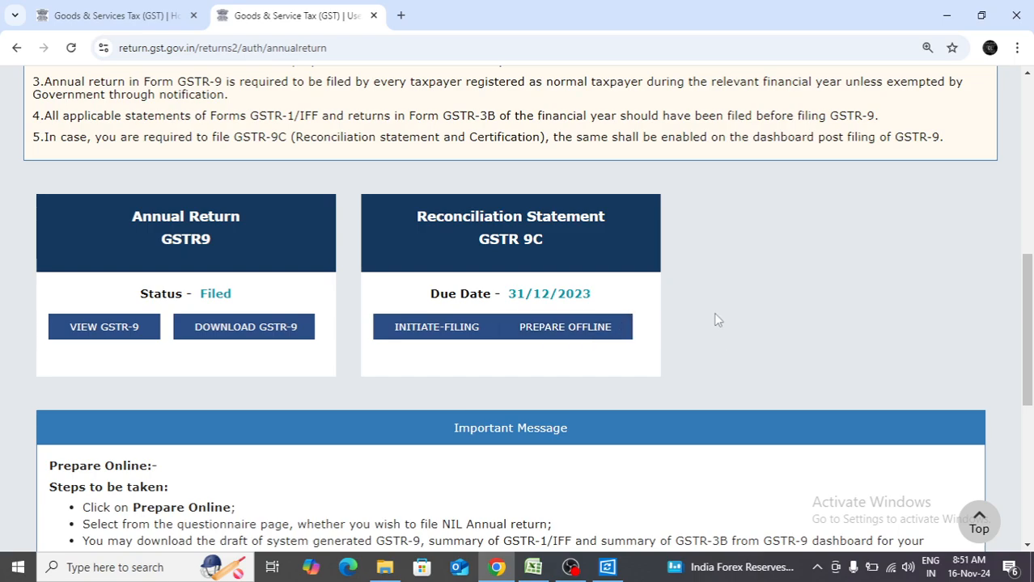
# On the GST portal in Chrome, open the GSTR 9C offline preparation option and examine the filing dashboard's document upload and verification sections.
pyautogui.click(612, 335)
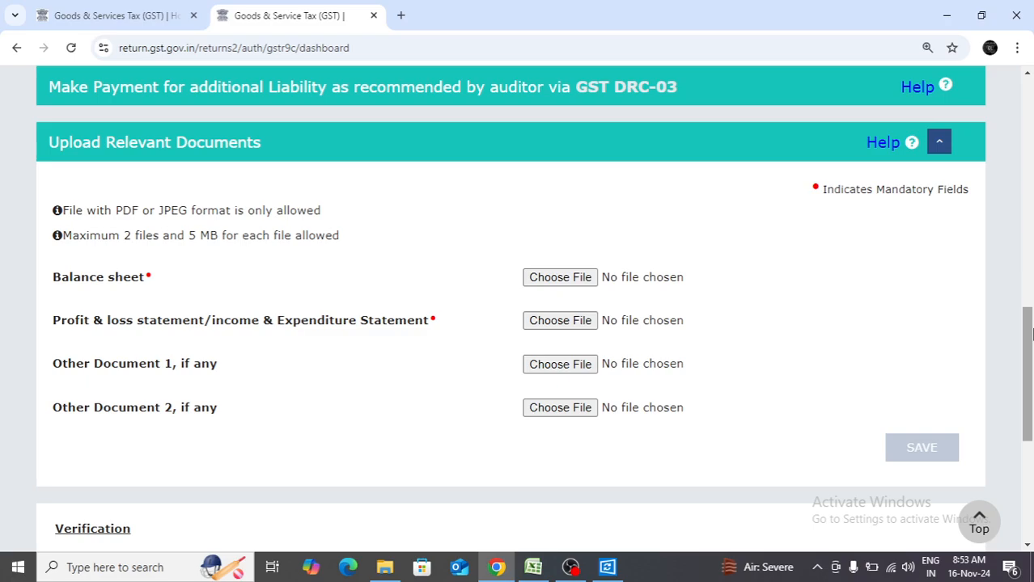
pyautogui.moveTo(1028, 332); pyautogui.dragTo(1028, 353)
pyautogui.scroll(-1, 1028, 354)
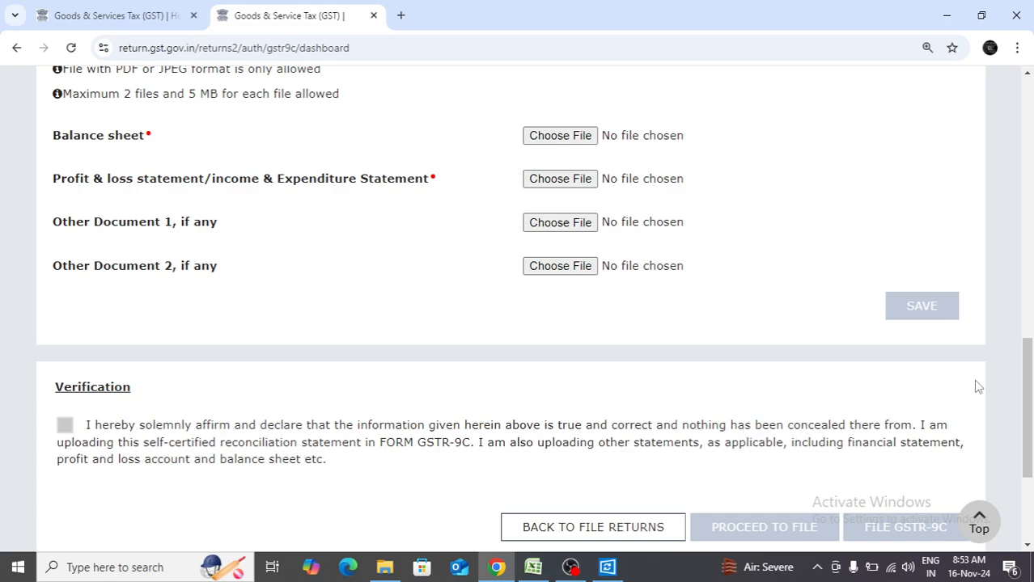
pyautogui.moveTo(1031, 413); pyautogui.dragTo(1033, 369)
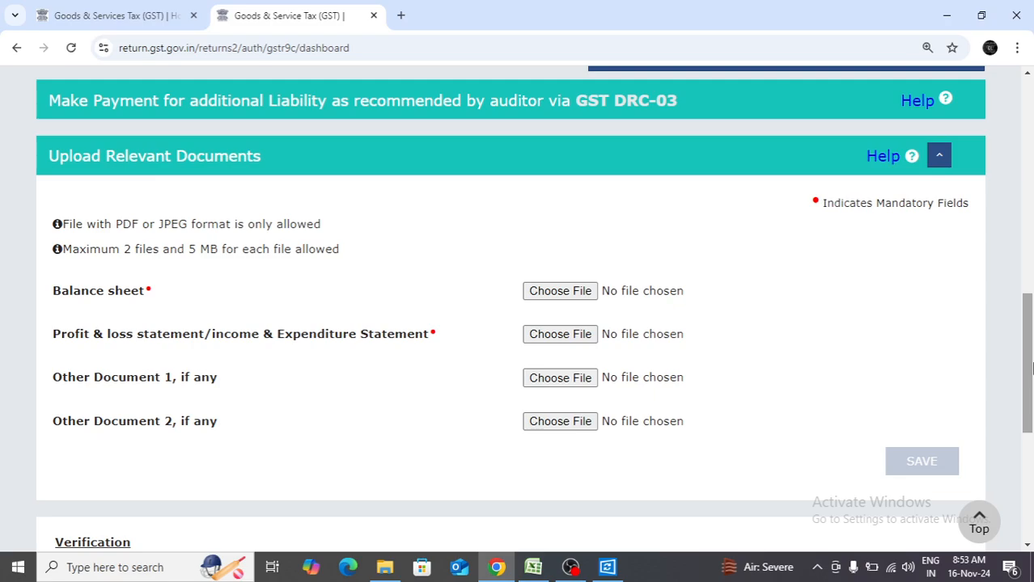